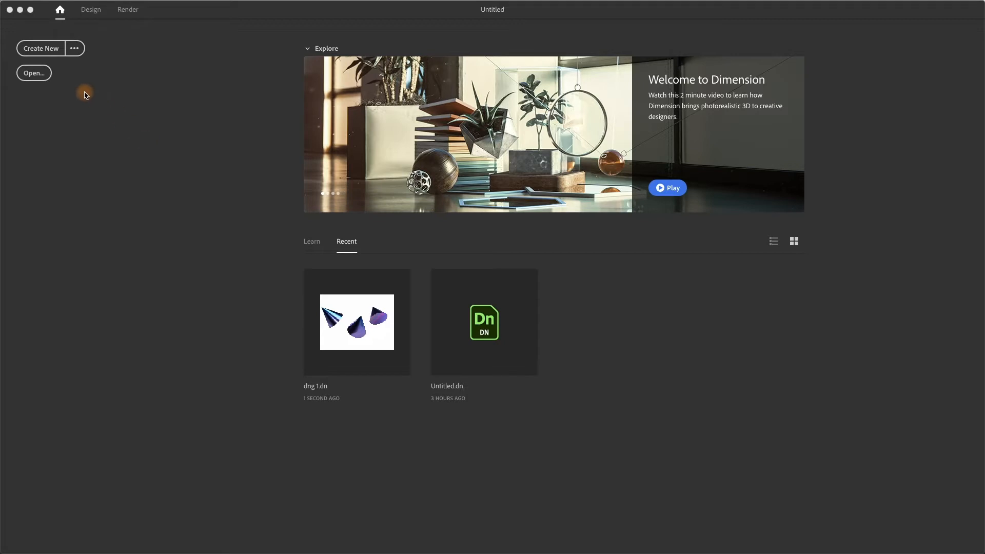
# Create a new document and add a Sphere basic shape to the scene.
pyautogui.click(37, 51)
pyautogui.click(51, 53)
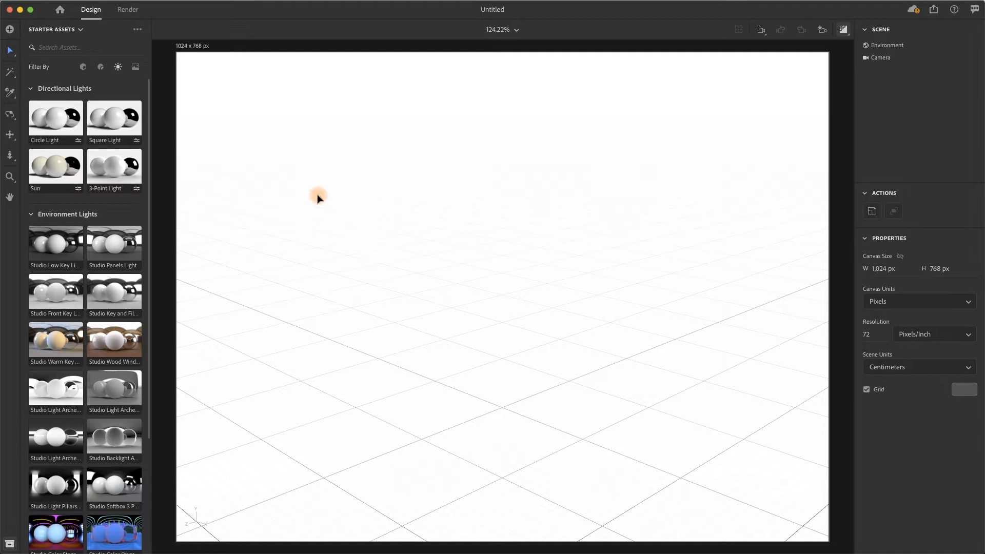
pyautogui.click(83, 68)
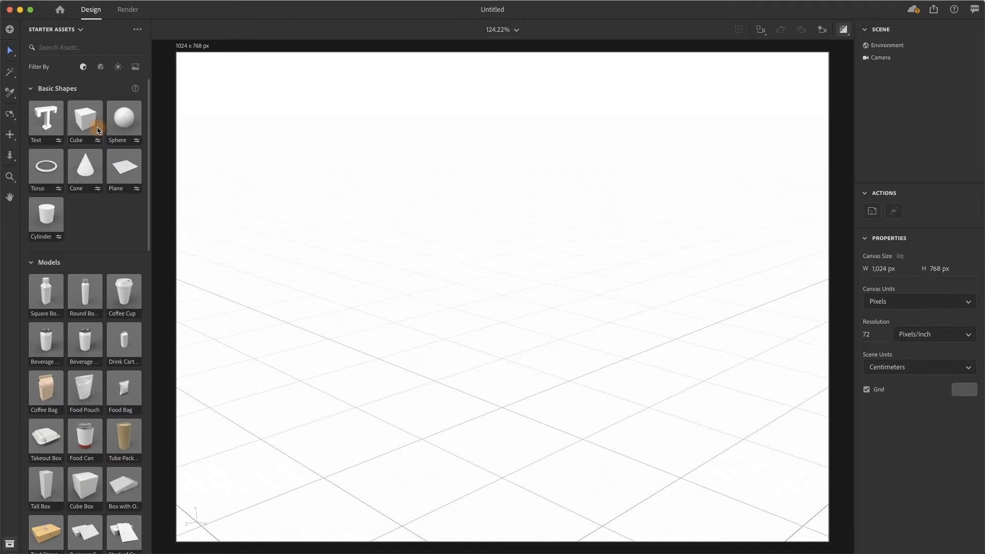
pyautogui.click(128, 126)
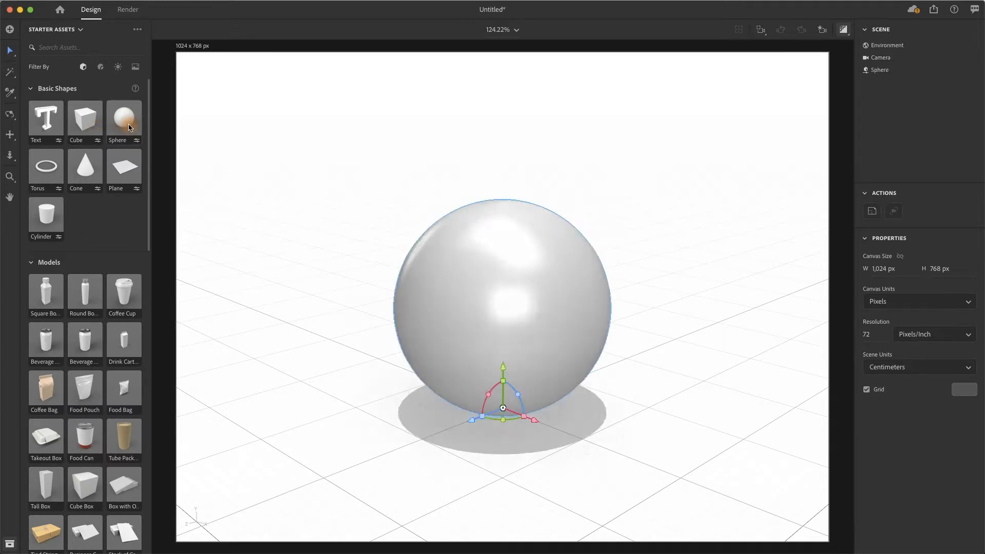
# Apply the Light Oak Wood material to the sphere and reselect the sphere object.
pyautogui.click(101, 67)
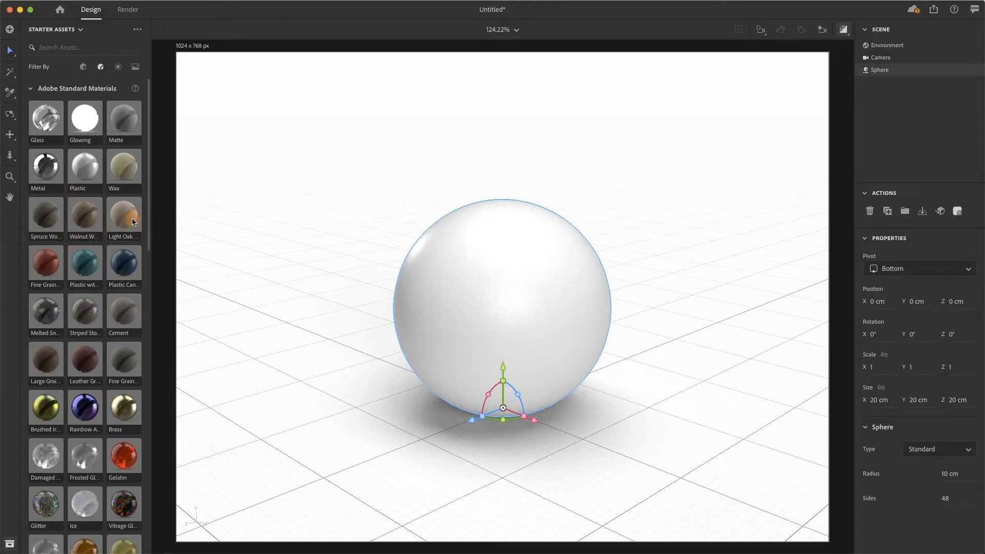
pyautogui.moveTo(132, 222); pyautogui.dragTo(436, 308)
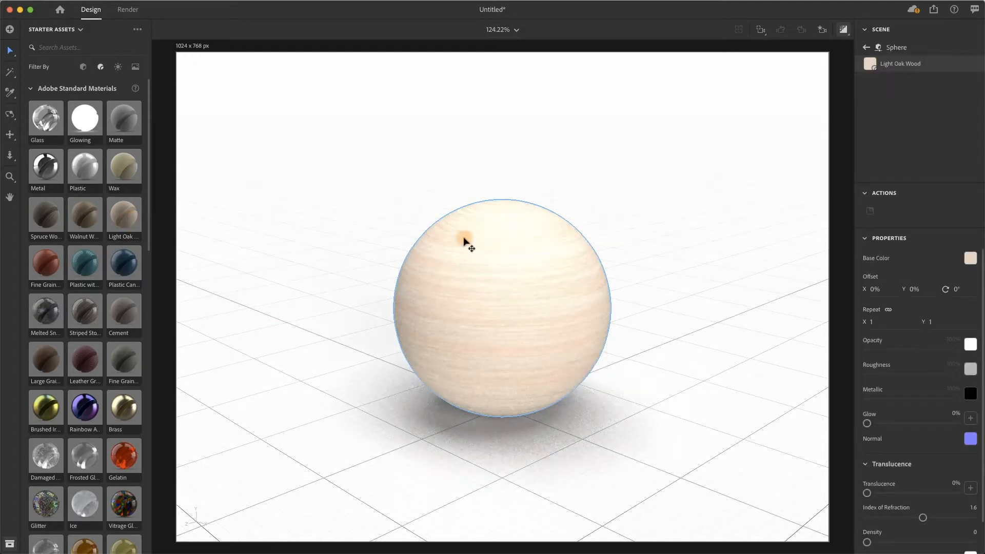
pyautogui.click(526, 296)
# Rotate the wooden sphere to about X 144°, Y 155°, Z 150° and move it to the ground.
pyautogui.moveTo(517, 394); pyautogui.dragTo(539, 416)
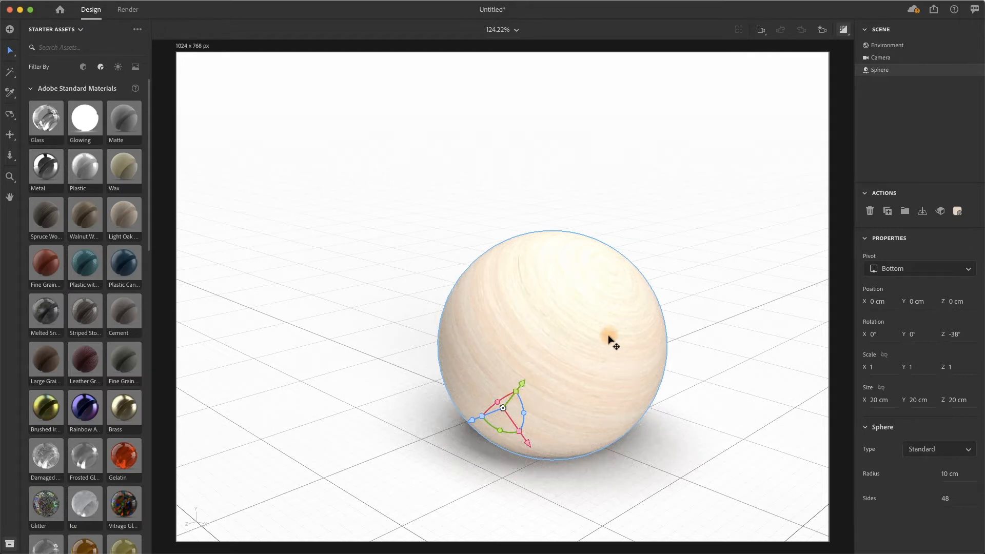
pyautogui.moveTo(500, 405)
pyautogui.mouseDown()
pyautogui.moveTo(515, 402)
pyautogui.moveTo(503, 405)
pyautogui.mouseUp()
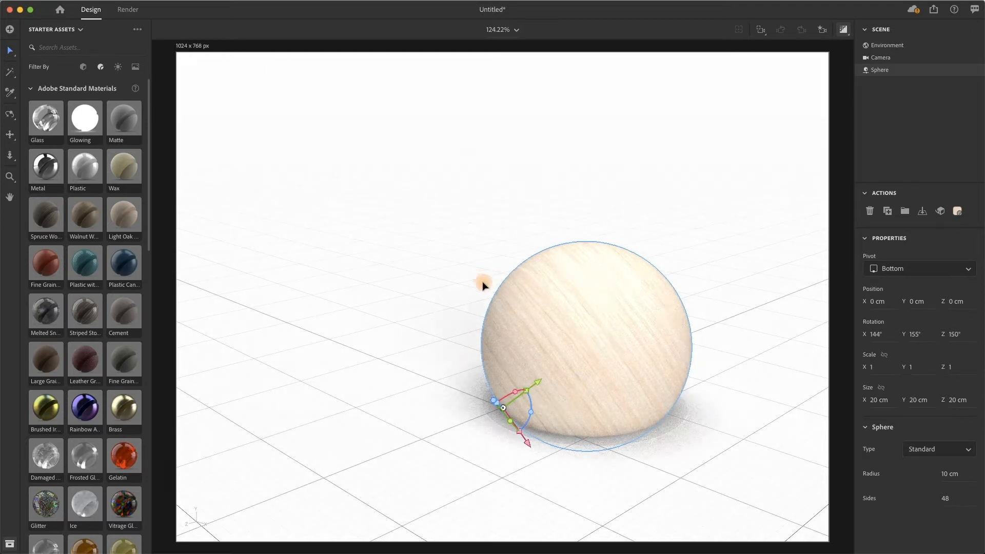
pyautogui.click(922, 212)
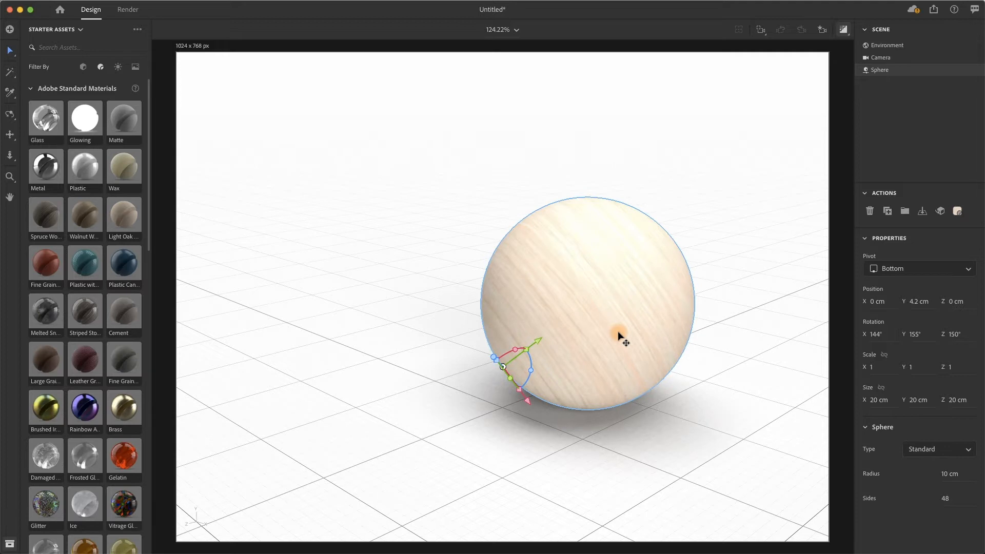
# Duplicate the wooden sphere and move the copy to about X 2.5 cm, Y 18.2 cm, Z 22.4 cm.
pyautogui.press('super+d')
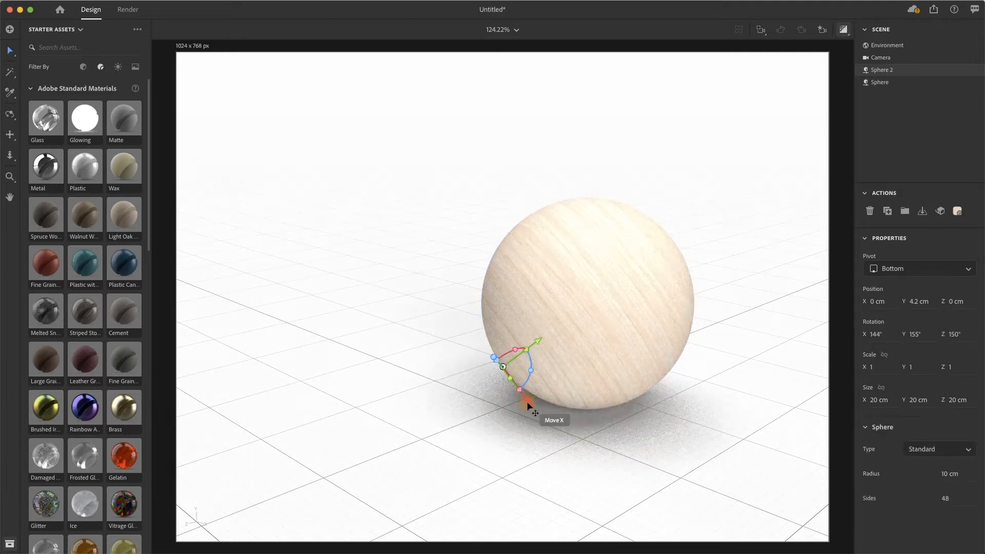
pyautogui.moveTo(527, 400); pyautogui.dragTo(378, 248)
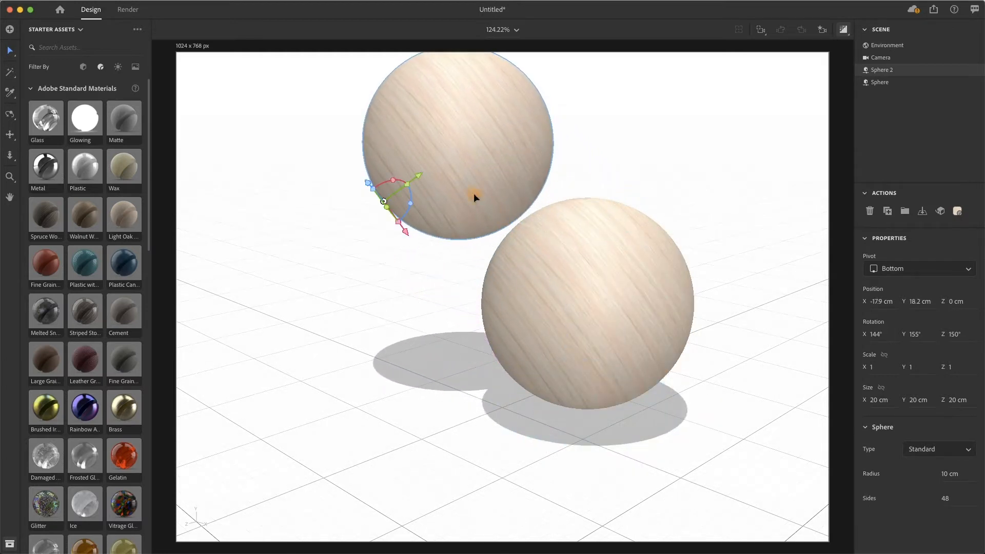
pyautogui.moveTo(466, 154); pyautogui.dragTo(471, 183)
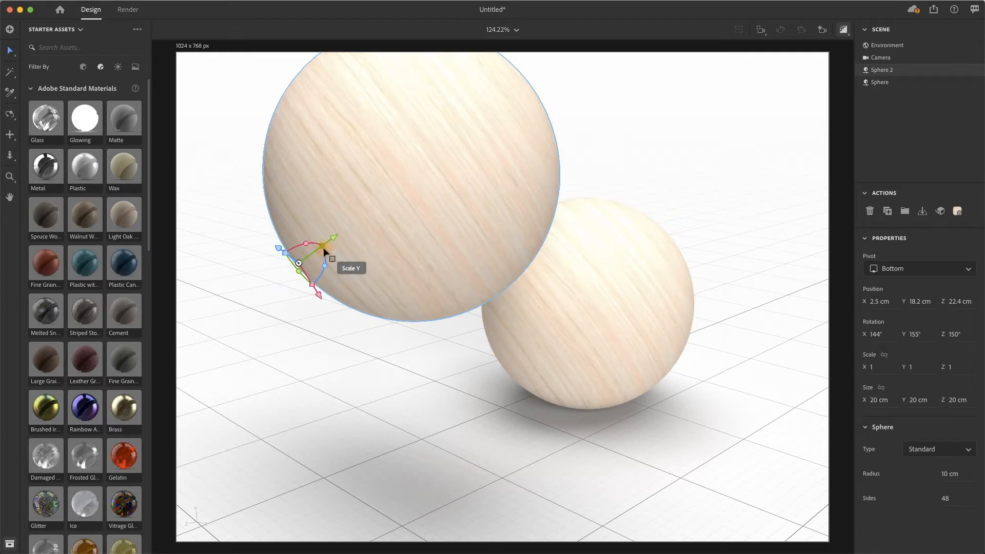
# Scale the copied sphere uniformly to about 0.5 and apply the Brass material to it.
pyautogui.moveTo(323, 247); pyautogui.dragTo(312, 258)
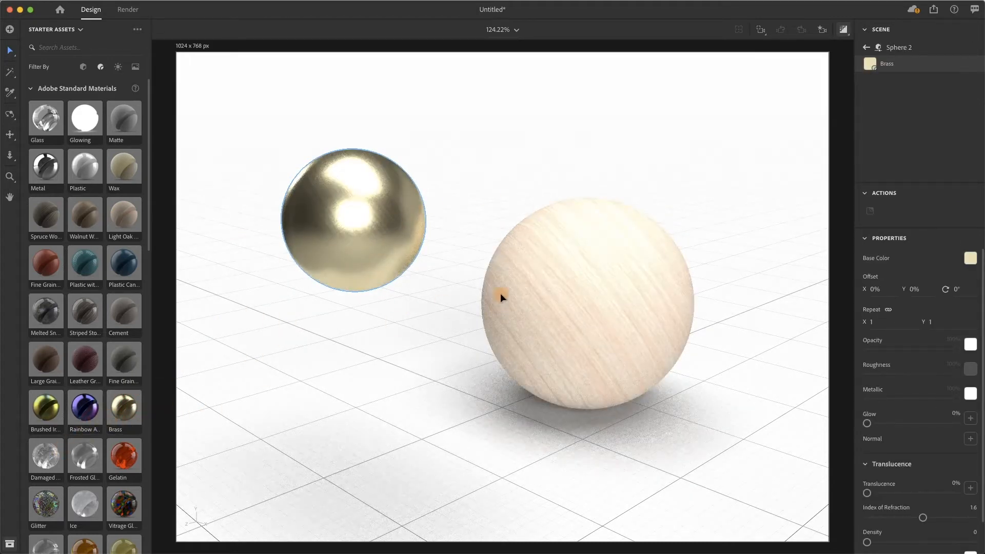
pyautogui.click(331, 235)
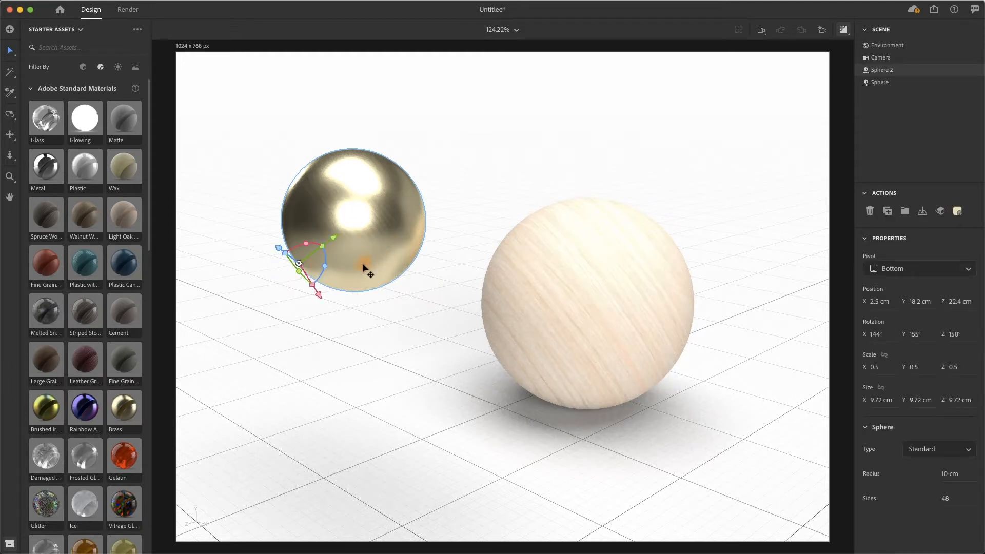
# Move the brass sphere farther back, then place a copy at about Z -0.6 cm with the Gelatin material.
pyautogui.moveTo(375, 246); pyautogui.dragTo(335, 209)
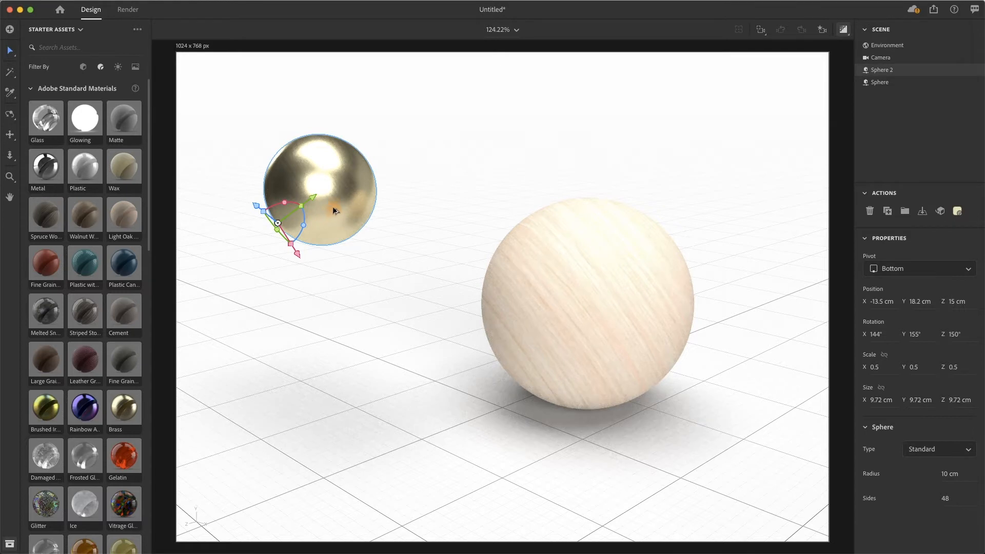
pyautogui.keyDown('alt'); pyautogui.moveTo(334, 216); pyautogui.dragTo(466, 177); pyautogui.keyUp('alt')
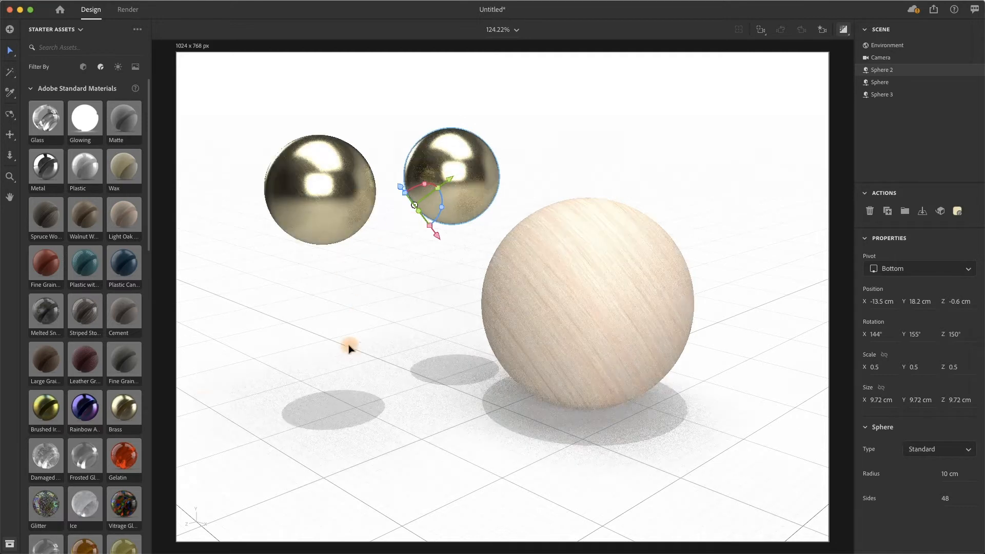
pyautogui.click(124, 456)
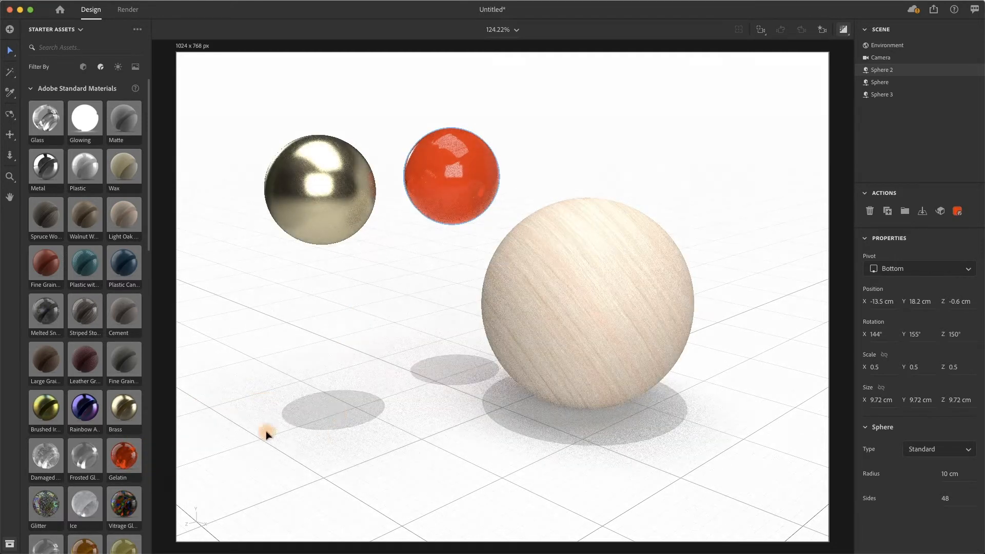
# Reposition the gelatin sphere to about X -13.9, Y 17.7, Z 0 cm and the brass sphere to about X 6.1, Y 18.2, Z 28.3 cm.
pyautogui.click(360, 226)
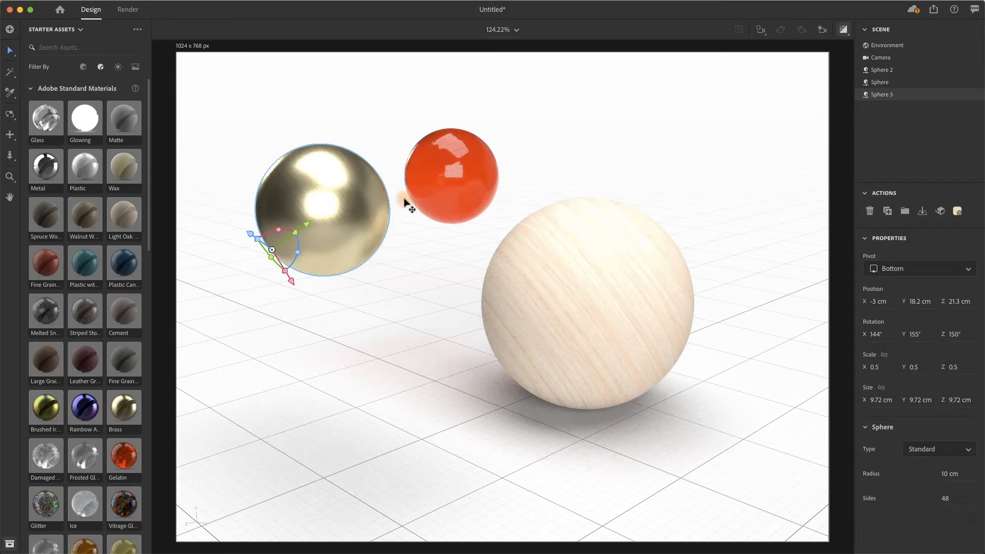
pyautogui.click(451, 175)
pyautogui.moveTo(452, 177); pyautogui.dragTo(442, 181)
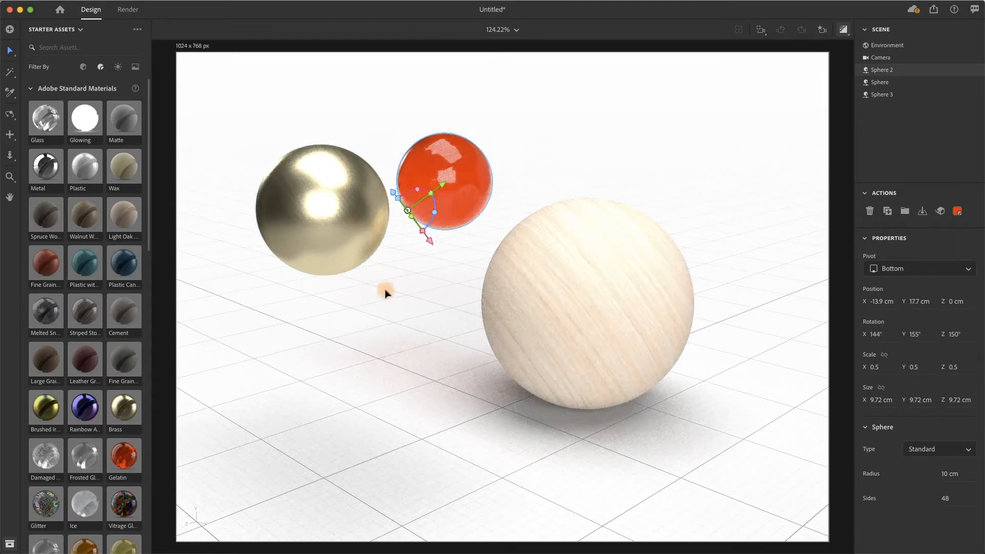
pyautogui.click(412, 283)
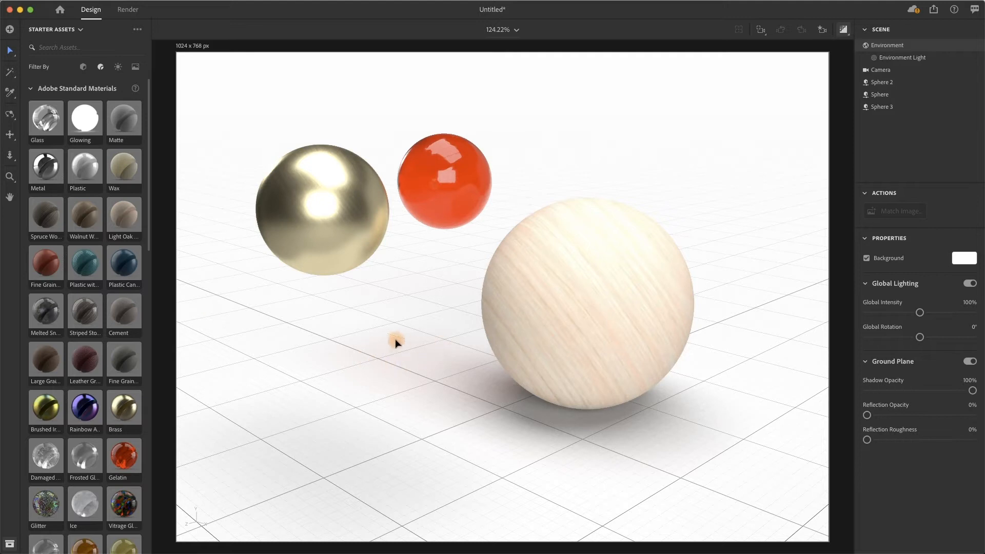
pyautogui.moveTo(319, 253); pyautogui.dragTo(296, 288)
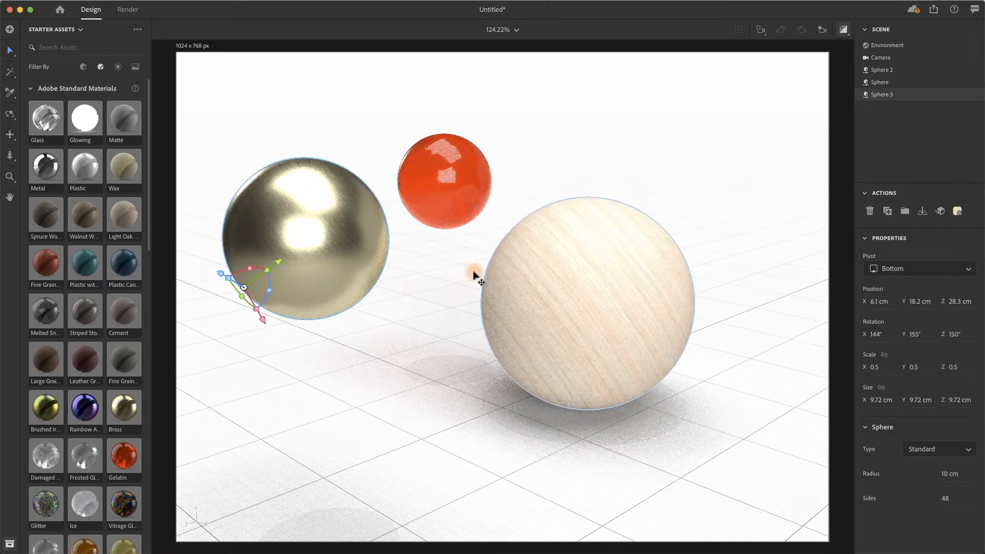
# Set the ground plane's shadow opacity to 0% in the environment properties.
pyautogui.click(688, 153)
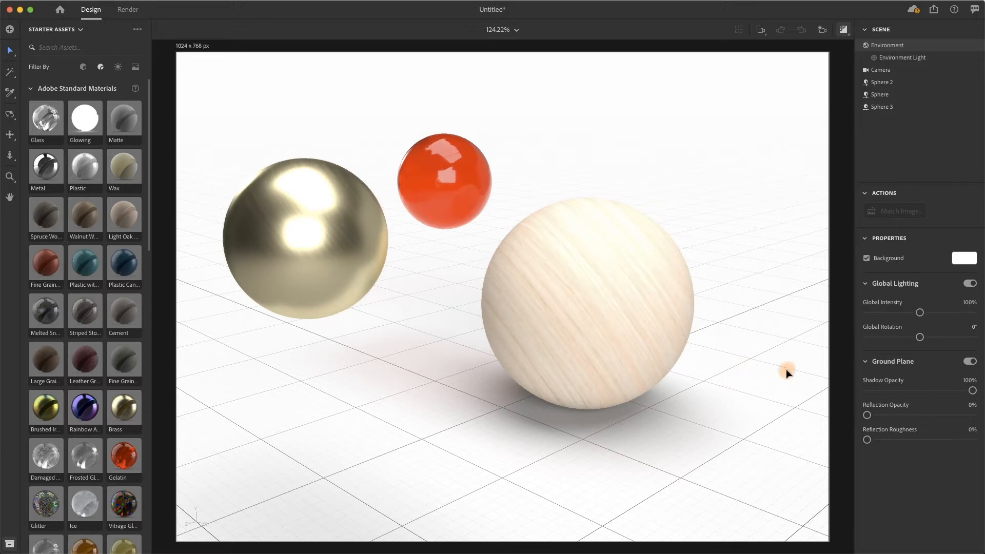
pyautogui.click(785, 193)
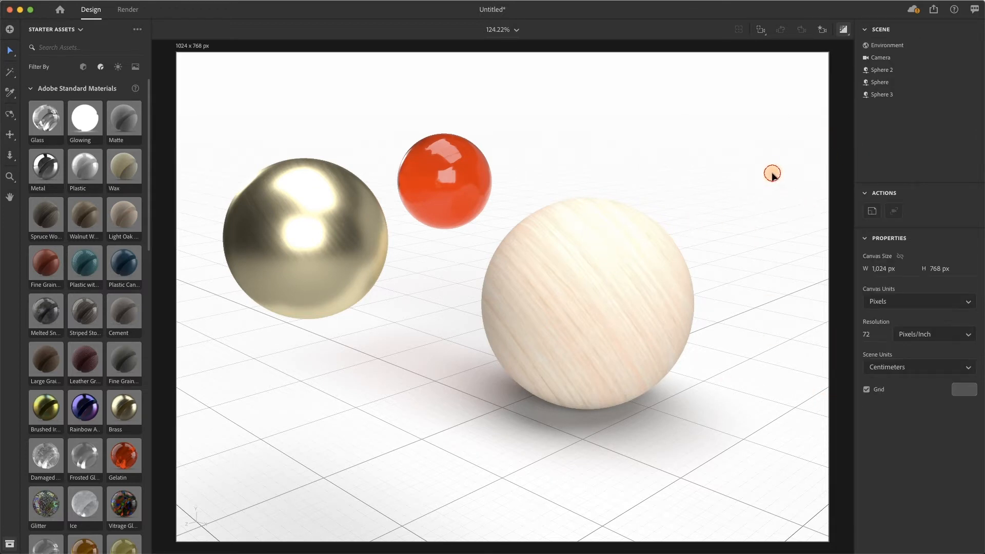
pyautogui.click(744, 158)
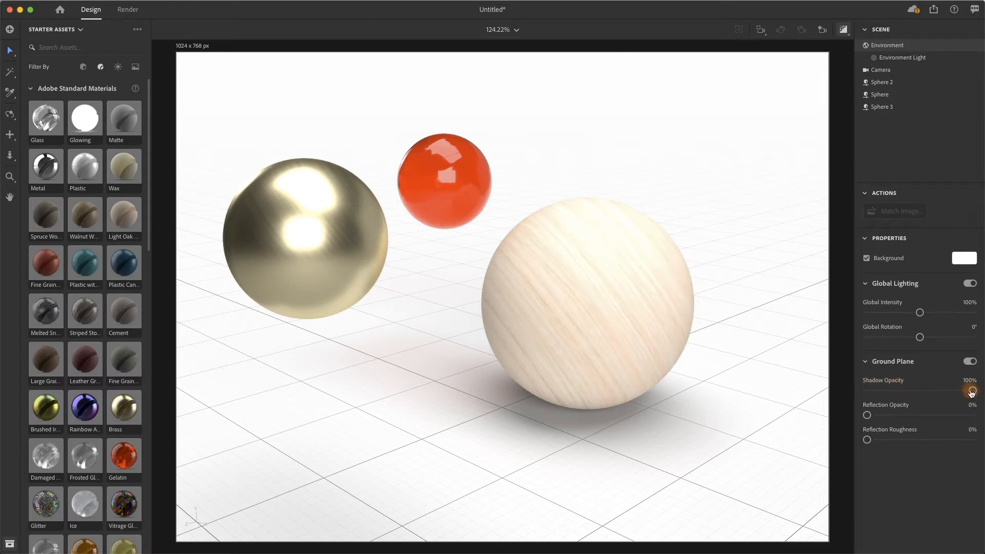
pyautogui.moveTo(971, 390); pyautogui.dragTo(849, 399)
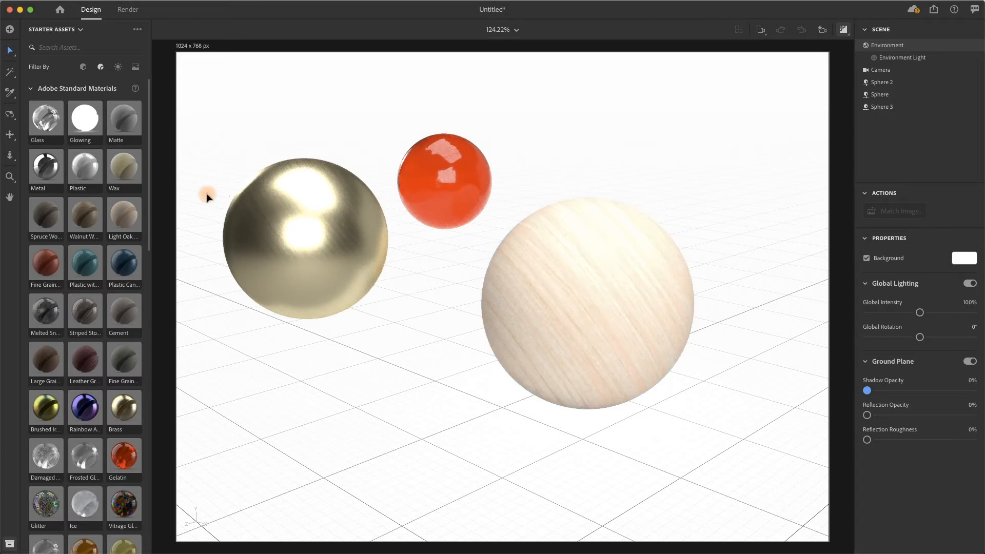
# Add the Sun and 3-Point Light directional lights to the scene.
pyautogui.click(118, 70)
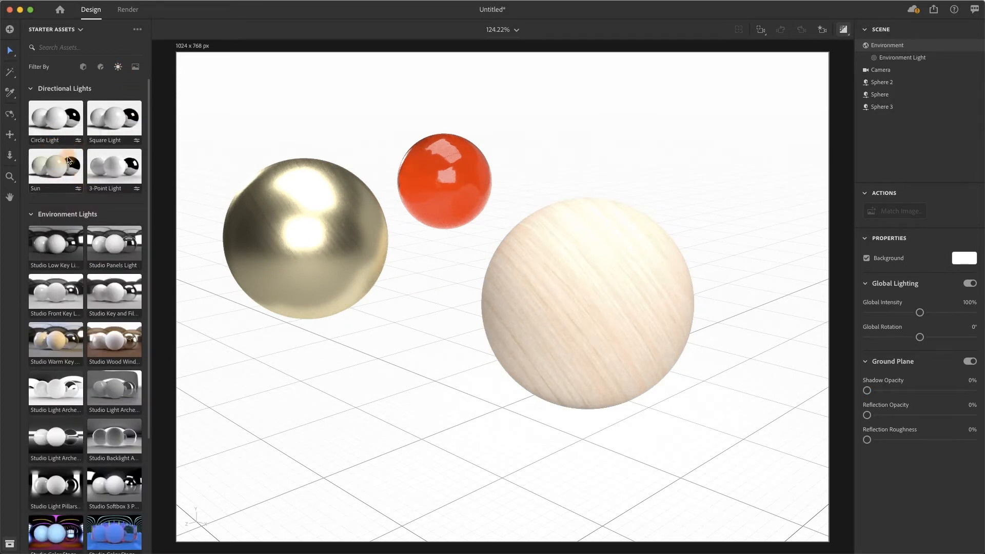
pyautogui.click(60, 170)
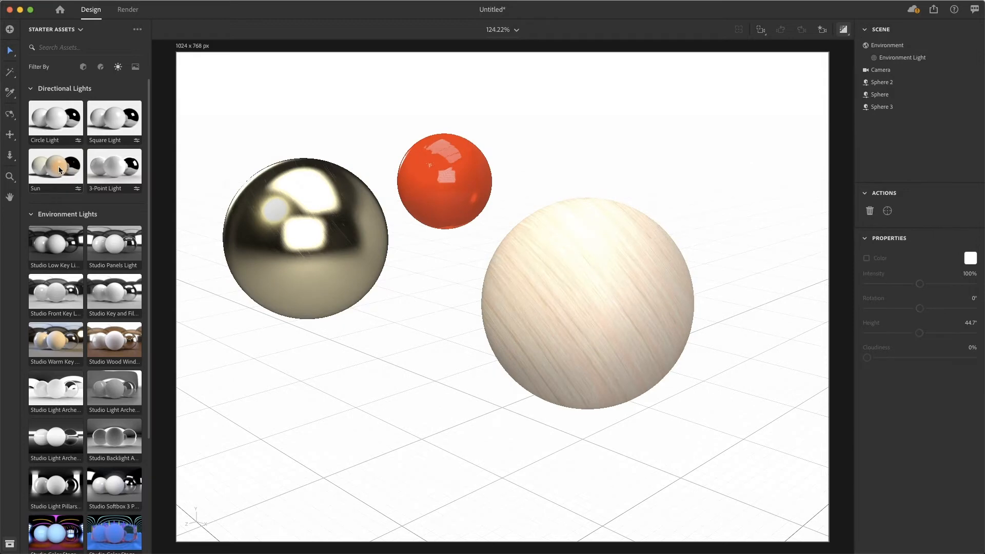
pyautogui.click(112, 176)
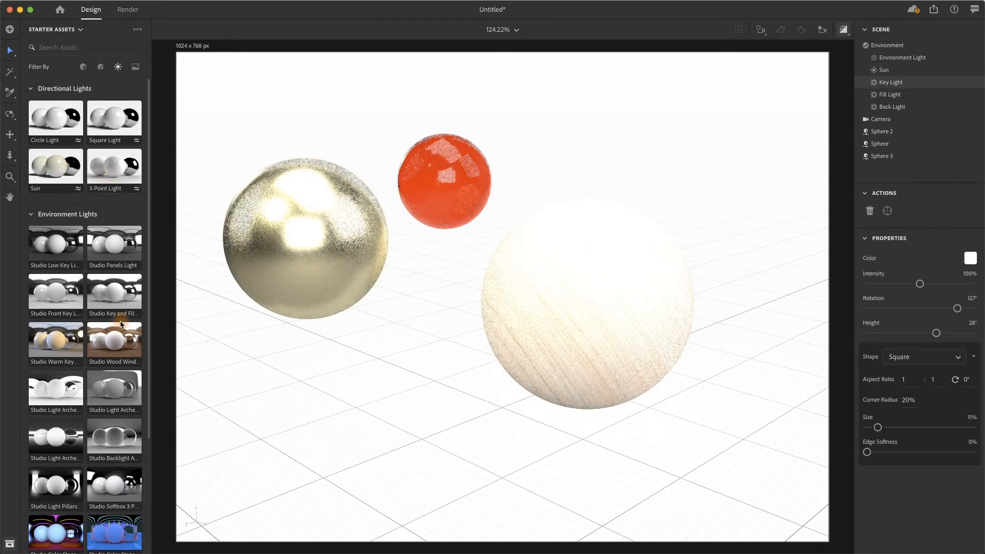
# Apply the Studio Low Key environment light and set its intensity to 15%.
pyautogui.click(56, 260)
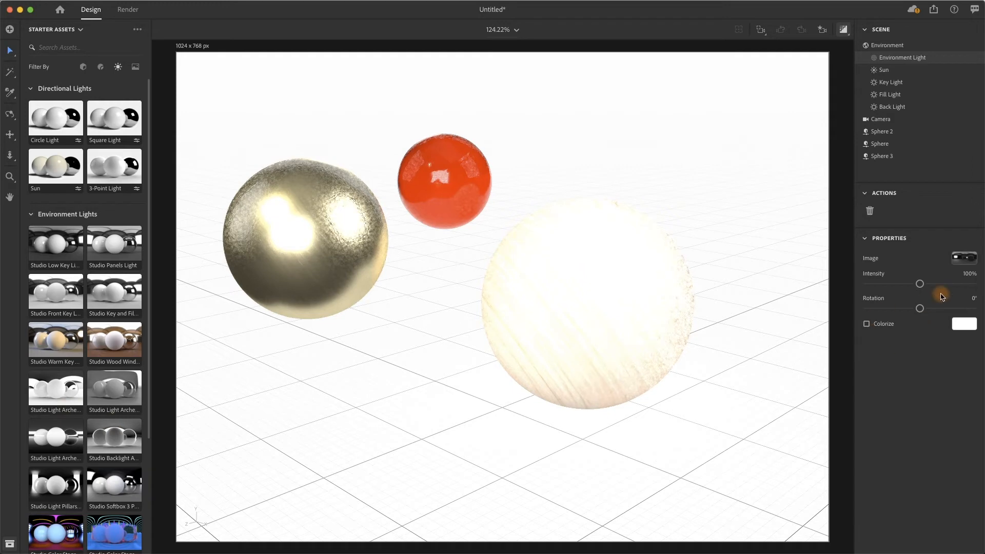
pyautogui.moveTo(920, 286); pyautogui.dragTo(874, 286)
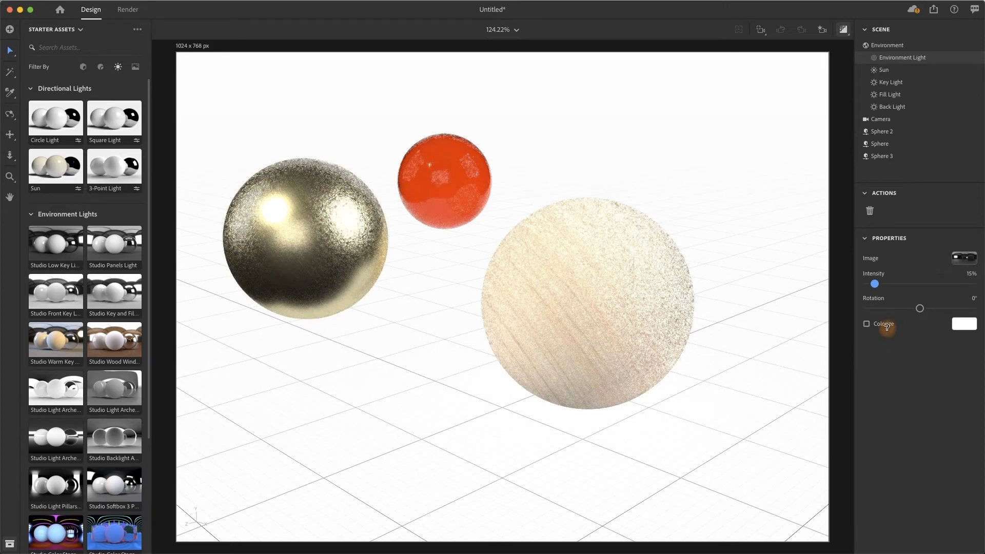
# Try colorizing the environment light with green, RGB 69, 196, 111, and turn the colorizing off again.
pyautogui.click(887, 324)
pyautogui.click(964, 324)
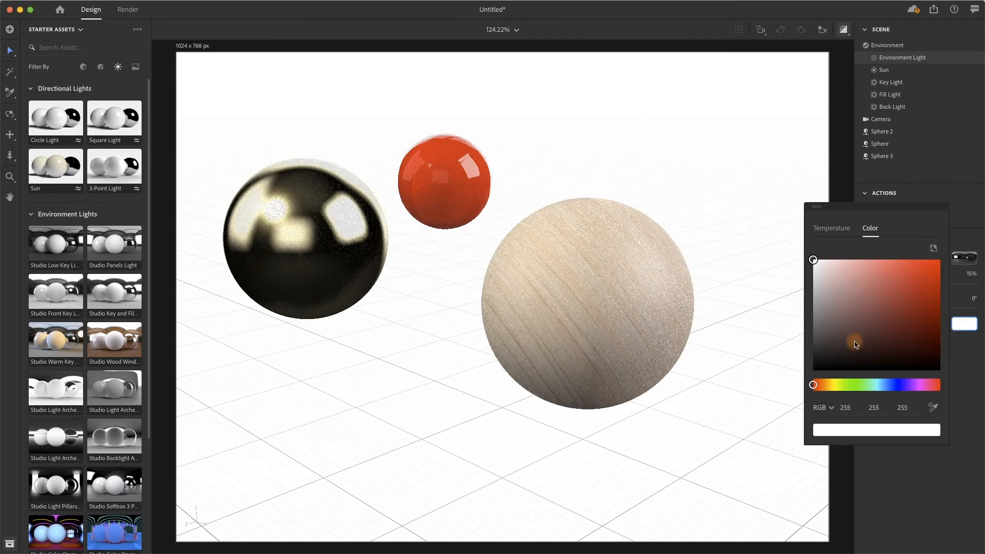
pyautogui.click(896, 285)
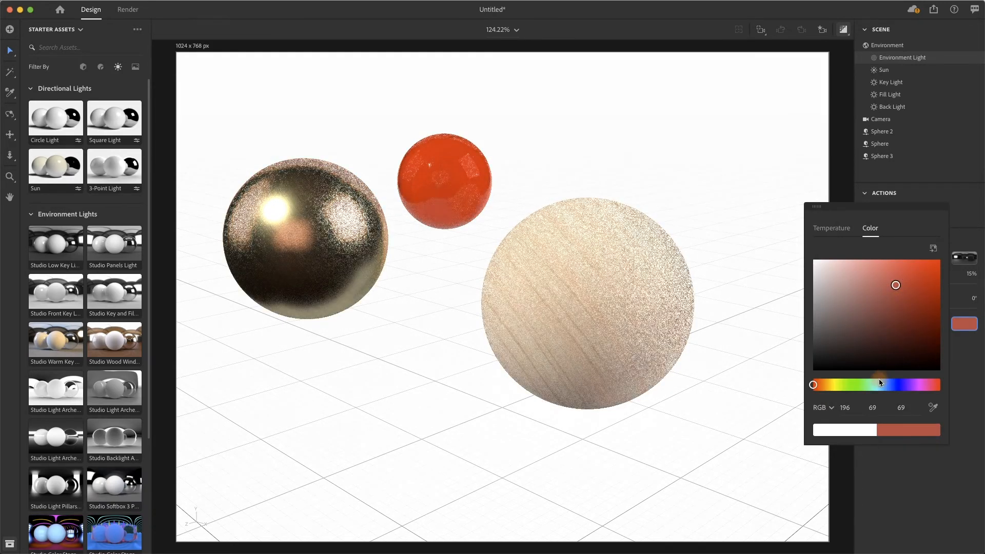
pyautogui.moveTo(813, 384); pyautogui.dragTo(863, 385)
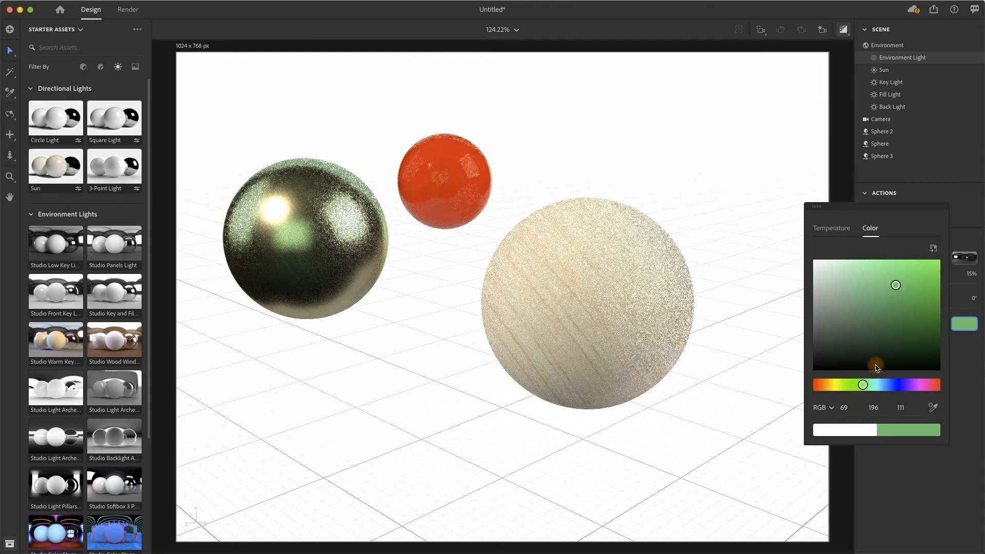
pyautogui.click(946, 197)
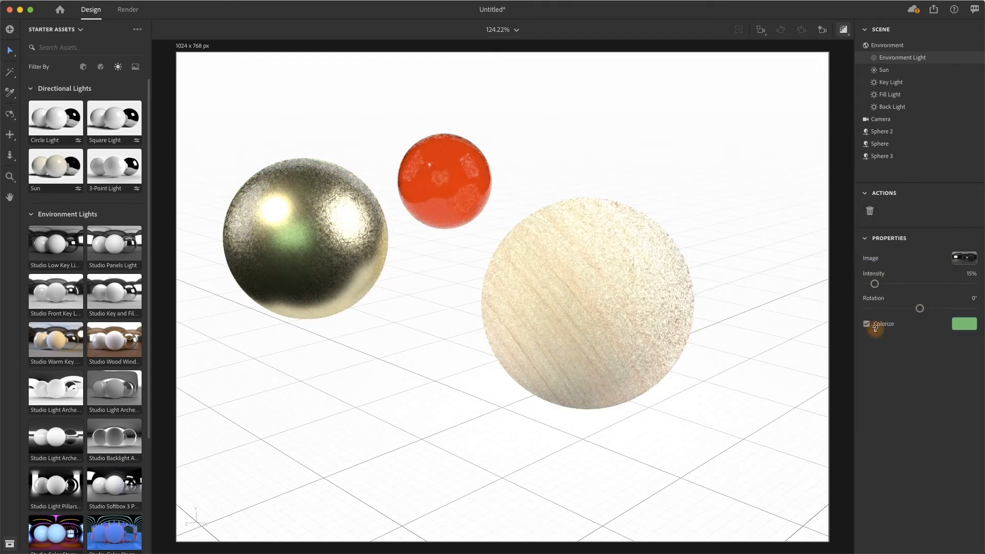
pyautogui.click(867, 324)
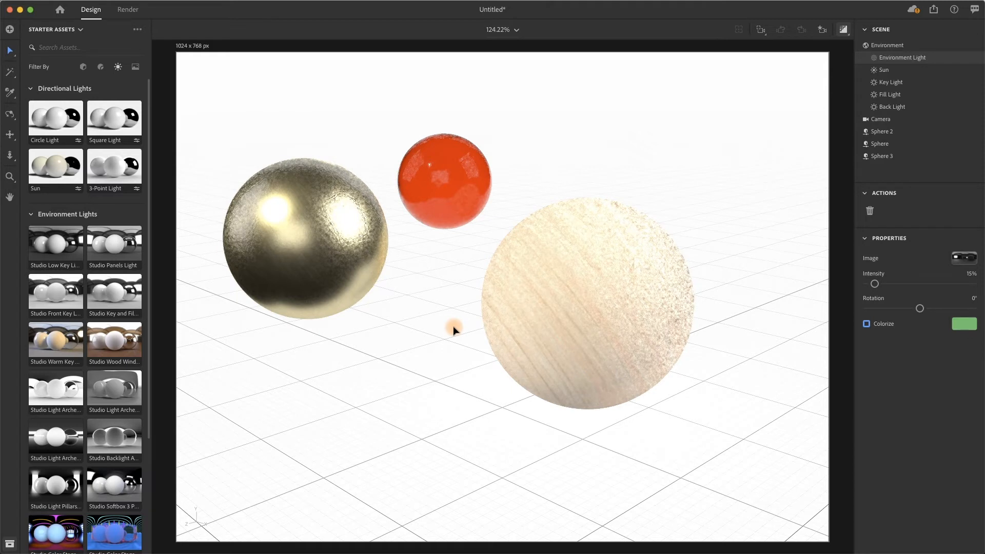
# Render the scene locally at Low (Fast) quality as a 16-bit PSD with the export filename dn2.
pyautogui.click(129, 10)
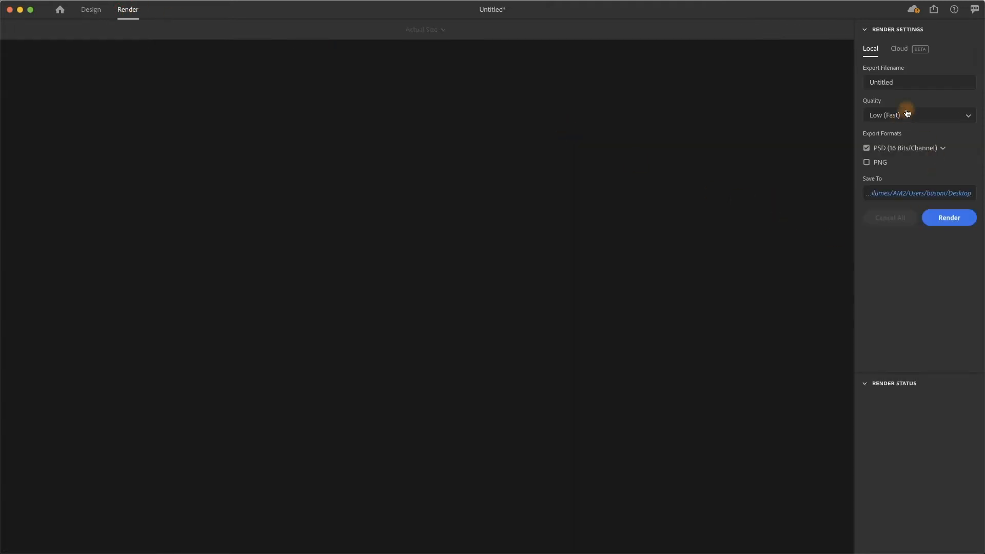
pyautogui.click(909, 85)
pyautogui.write('dn2')
pyautogui.click(938, 225)
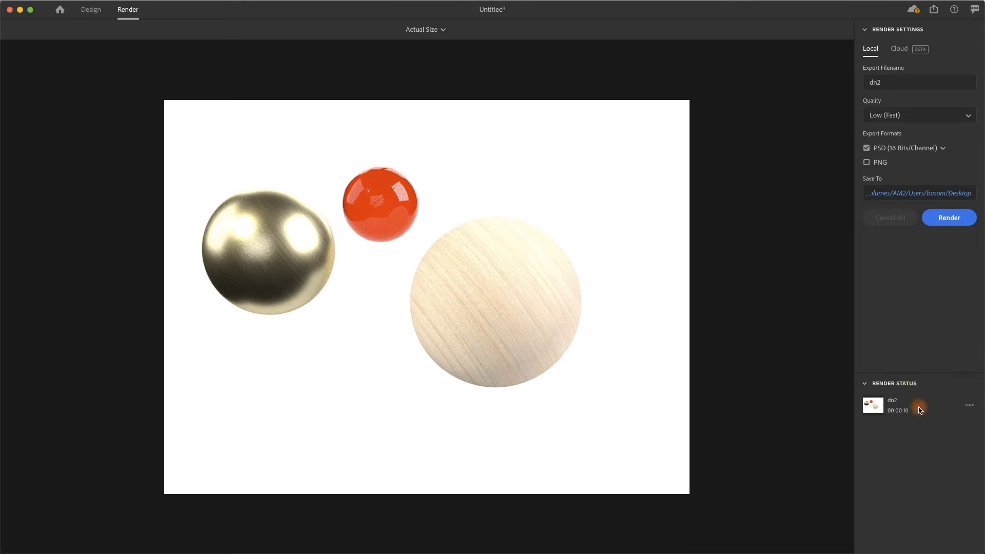
# Open the finished dn2 render for editing in Photoshop and delete its Background Color layer.
pyautogui.click(969, 407)
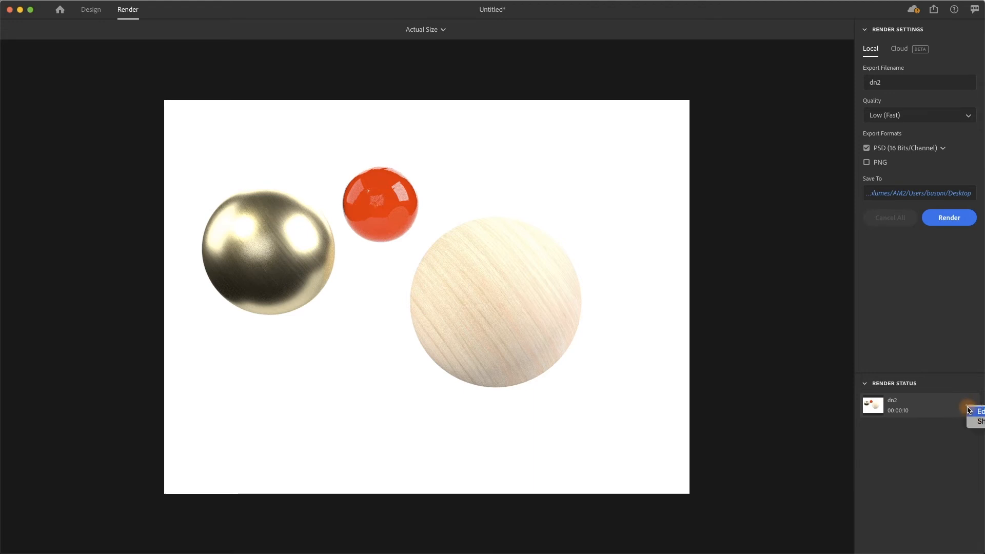
pyautogui.click(969, 409)
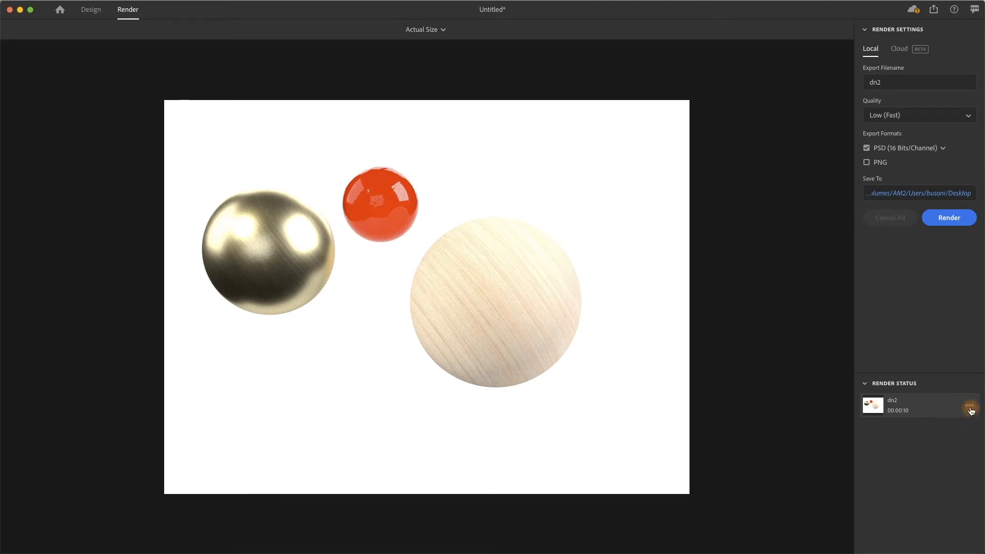
pyautogui.click(969, 408)
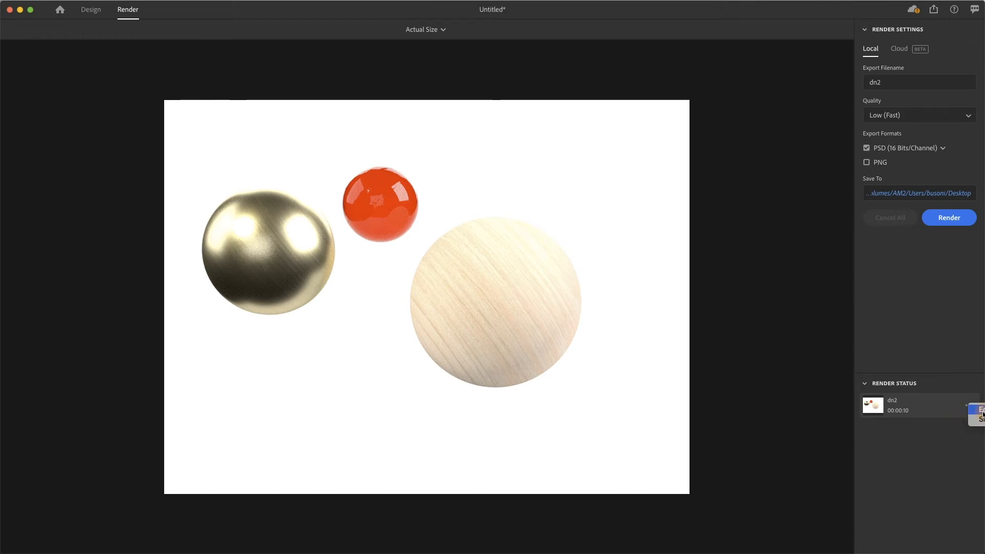
pyautogui.click(982, 410)
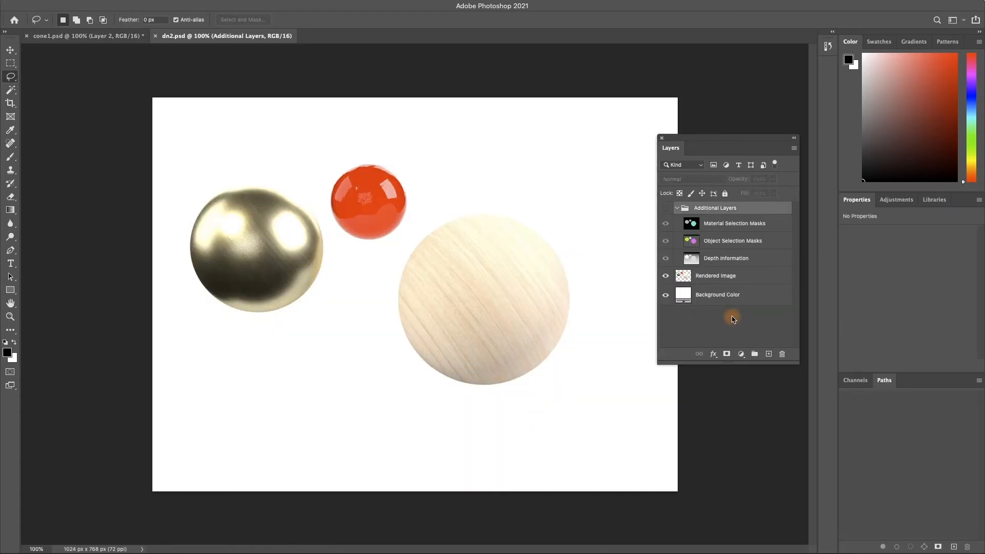
pyautogui.click(740, 295)
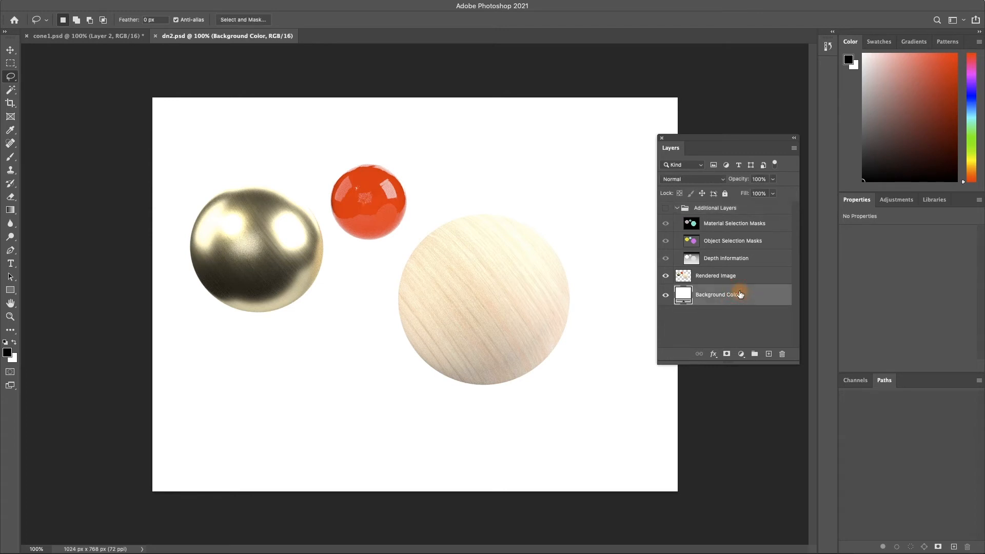
pyautogui.press('BackSpace')
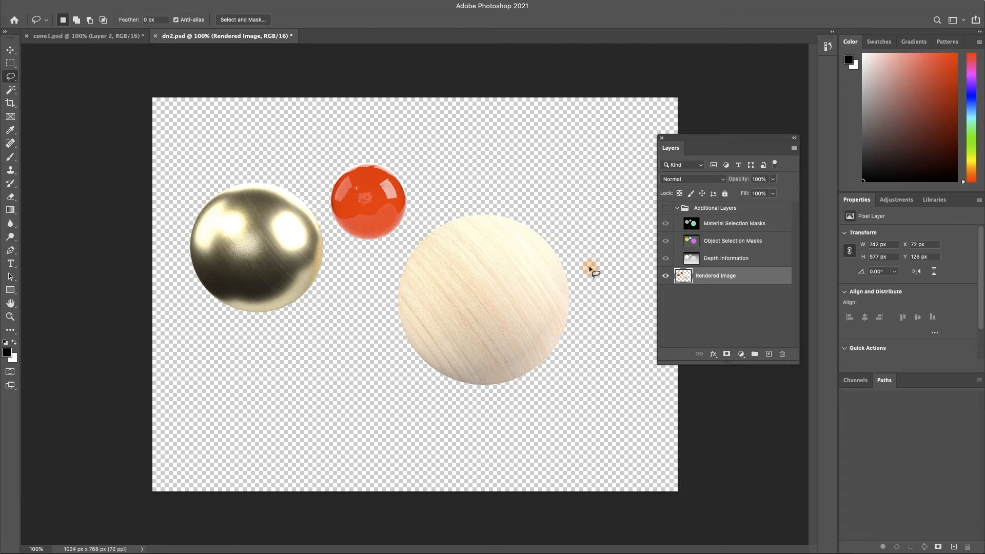
# Select the brass sphere's shape with the Magic Wand tool on the Object Selection Masks layer.
pyautogui.click(739, 241)
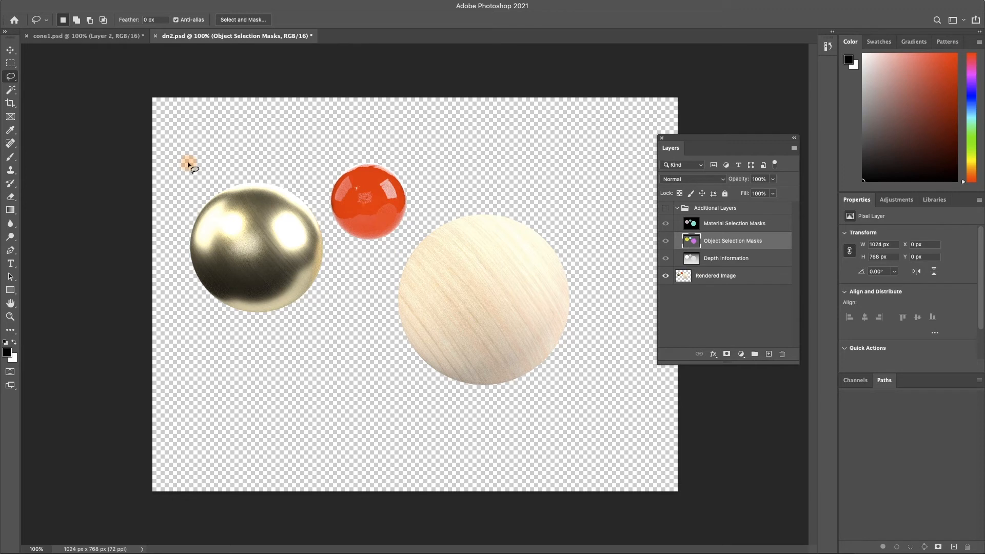
pyautogui.press('w')
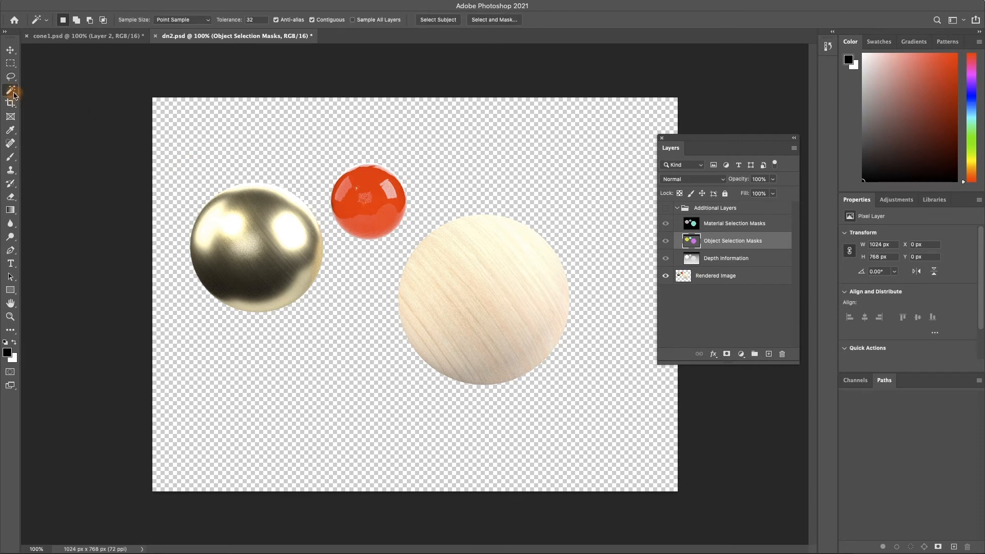
pyautogui.moveTo(13, 95); pyautogui.dragTo(94, 111)
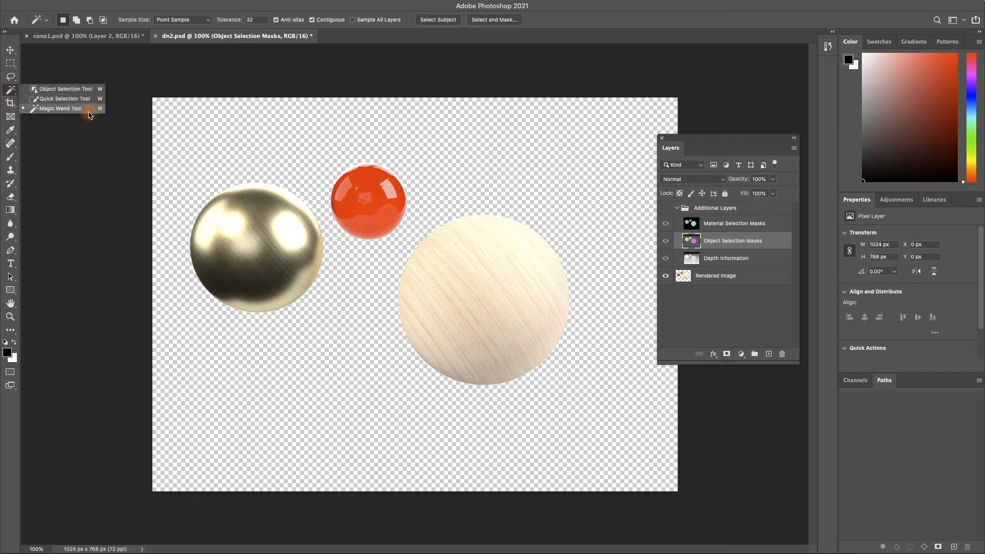
pyautogui.click(76, 109)
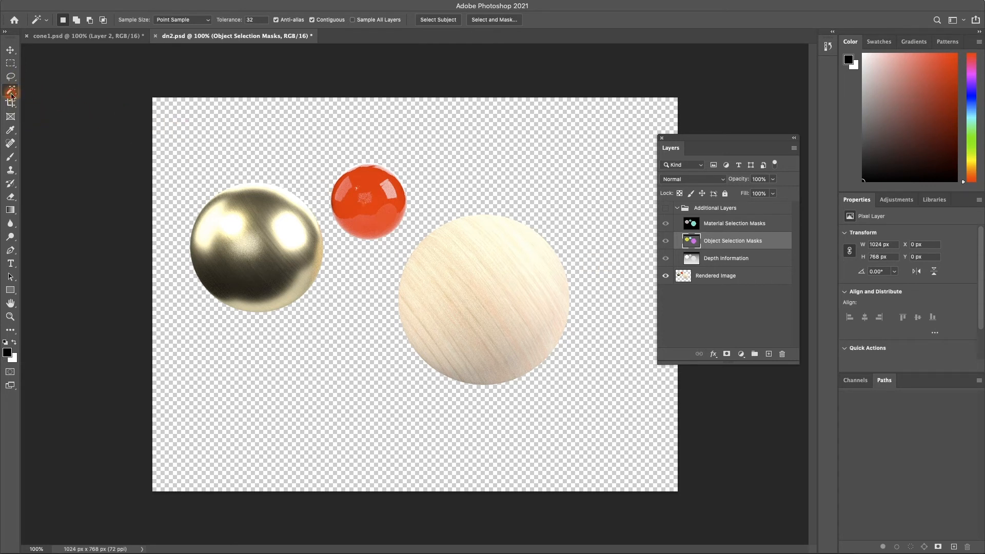
pyautogui.moveTo(10, 91); pyautogui.dragTo(76, 111)
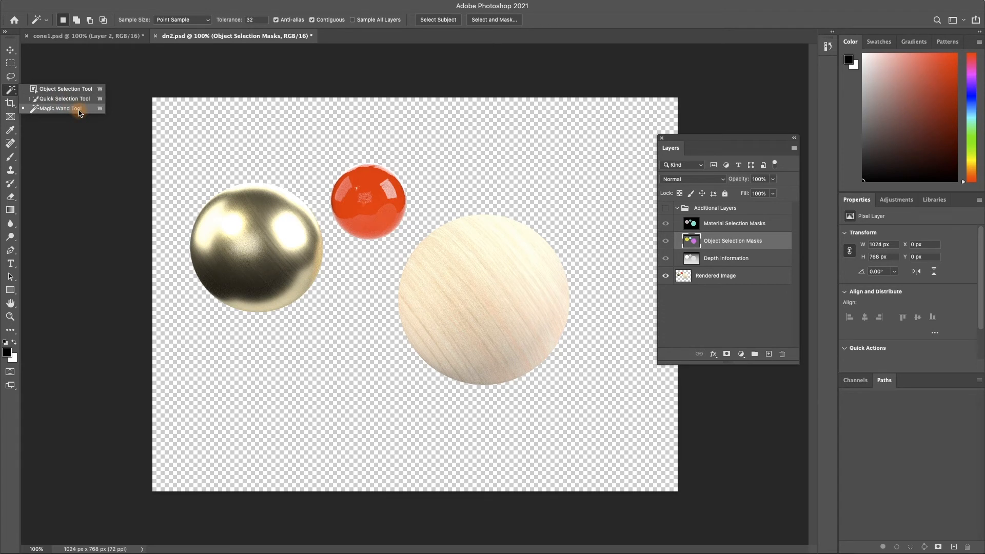
pyautogui.moveTo(80, 113); pyautogui.dragTo(65, 92)
pyautogui.click(61, 108)
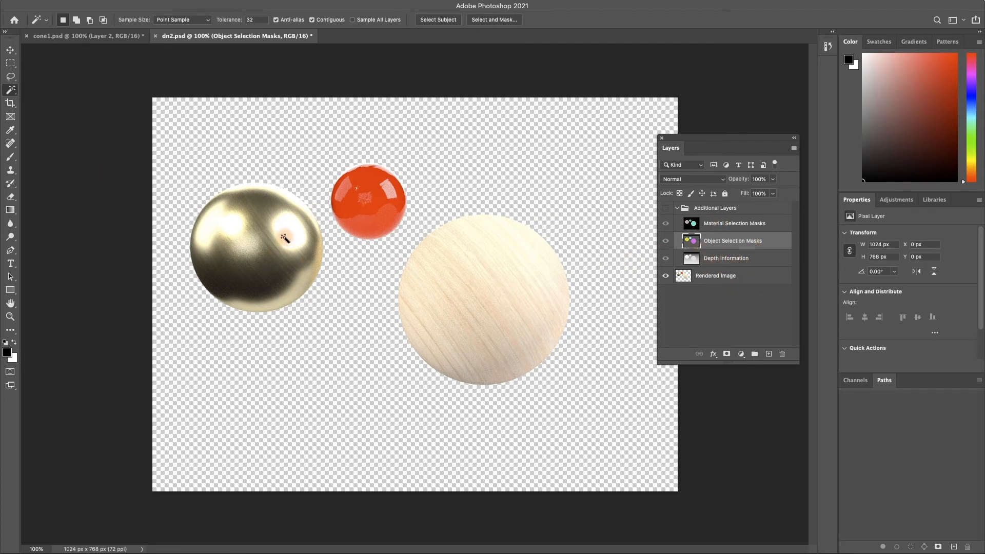
pyautogui.click(272, 242)
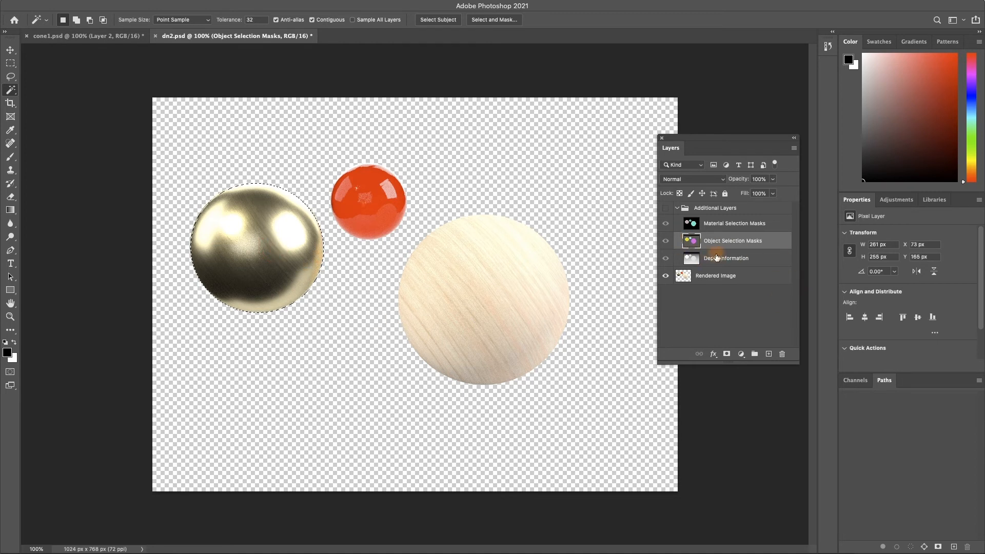
# Try selecting the red sphere with the Magic Wand on the Rendered Image layer and on the Object Selection Masks layer.
pyautogui.click(731, 283)
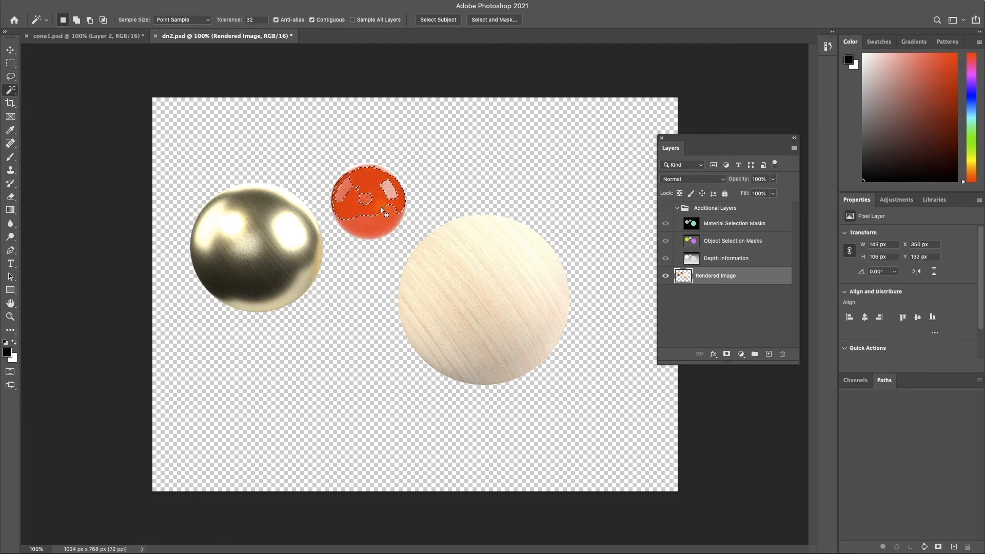
pyautogui.click(712, 245)
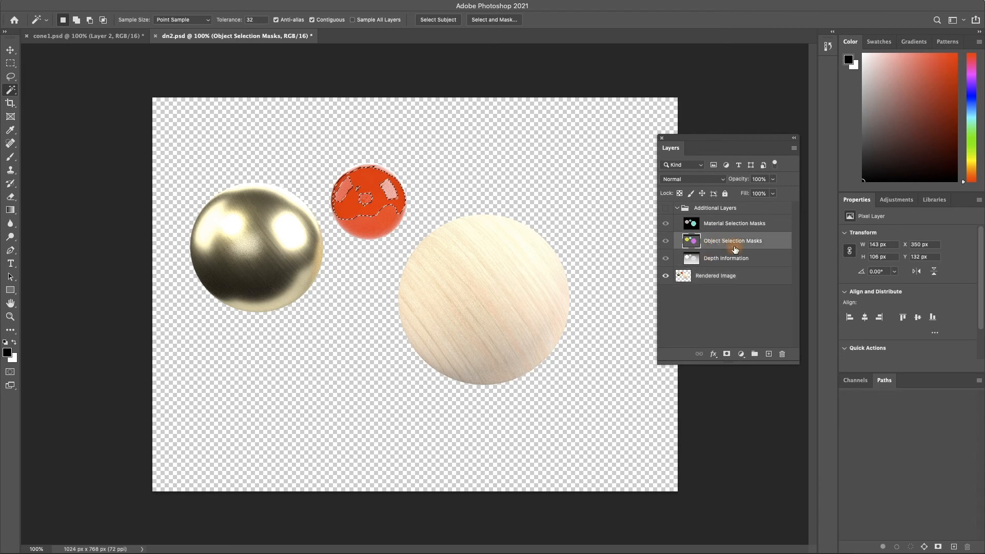
pyautogui.click(369, 215)
pyautogui.click(723, 259)
# Select the wood sphere from the Object Selection Masks, cut it from Rendered Image into its own layer in place, and check it in isolation.
pyautogui.click(731, 240)
pyautogui.click(502, 288)
pyautogui.click(718, 280)
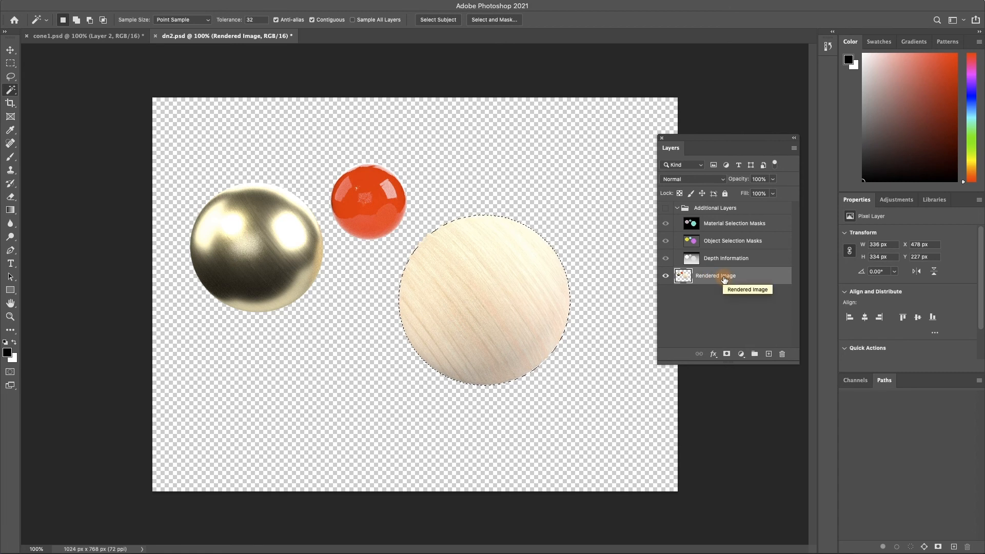
pyautogui.press('super+x')
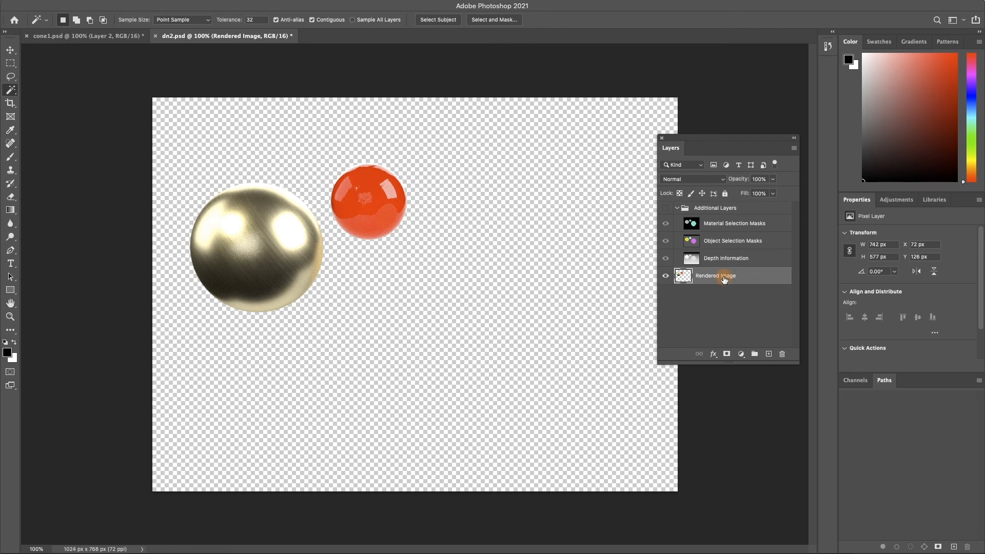
pyautogui.press('shift+super+v')
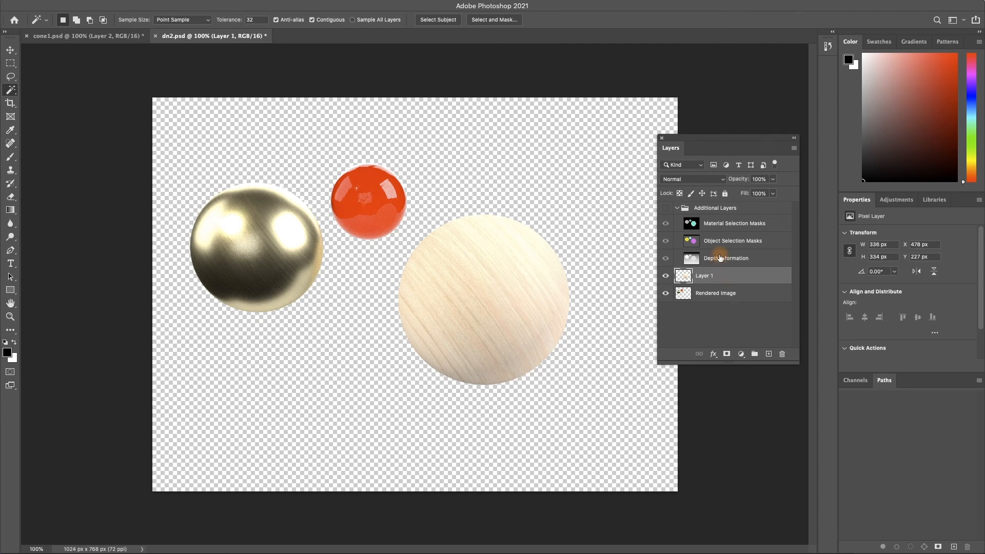
pyautogui.keyDown('alt'); pyautogui.click(666, 278); pyautogui.keyUp('alt')
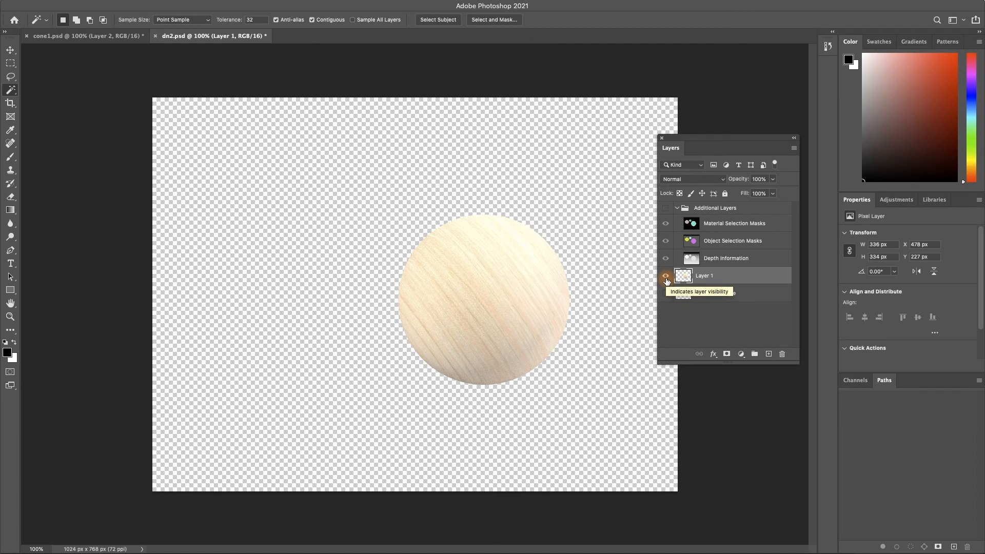
pyautogui.keyDown('alt'); pyautogui.click(666, 278); pyautogui.keyUp('alt')
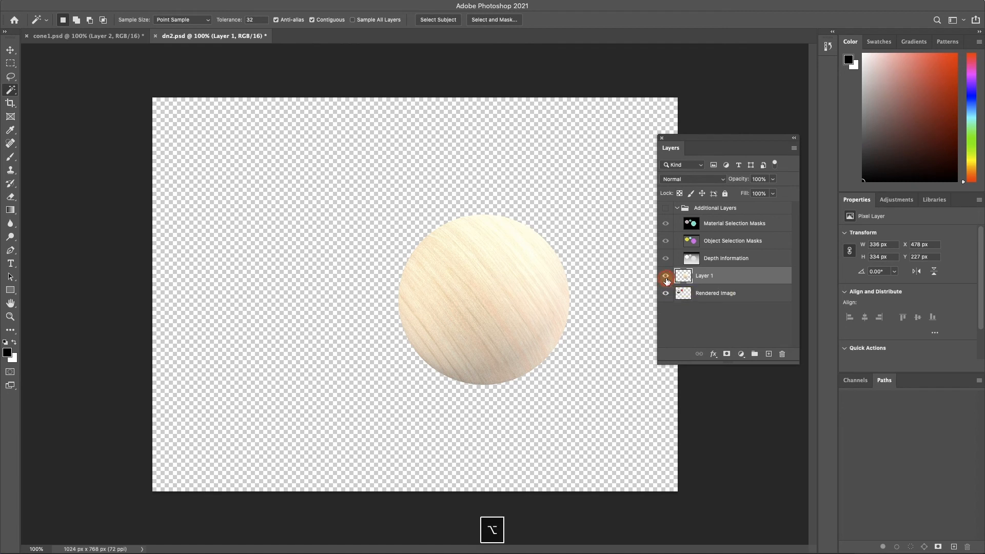
# Select the red sphere from the Object Selection Masks and cut it from the Rendered Image layer into its own layer in place.
pyautogui.click(734, 294)
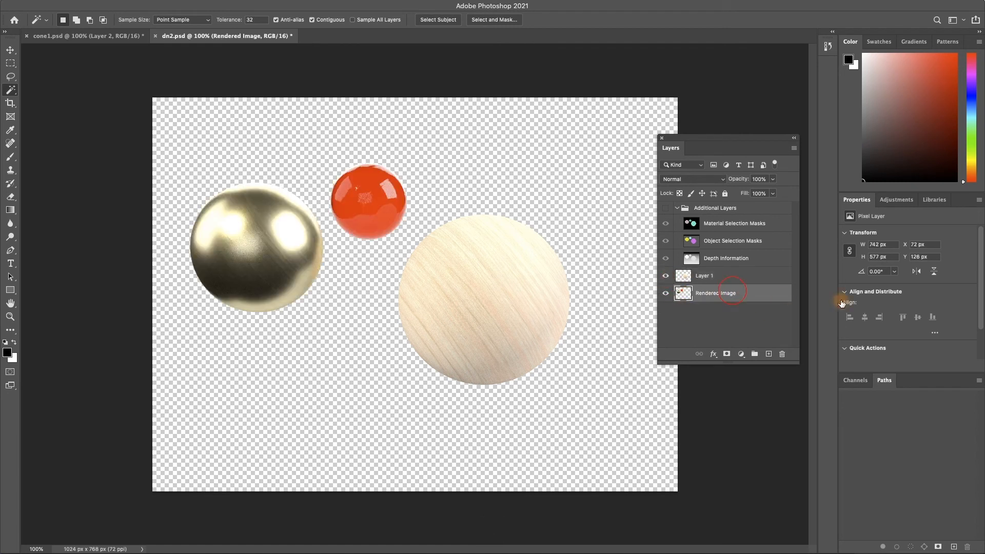
pyautogui.click(753, 244)
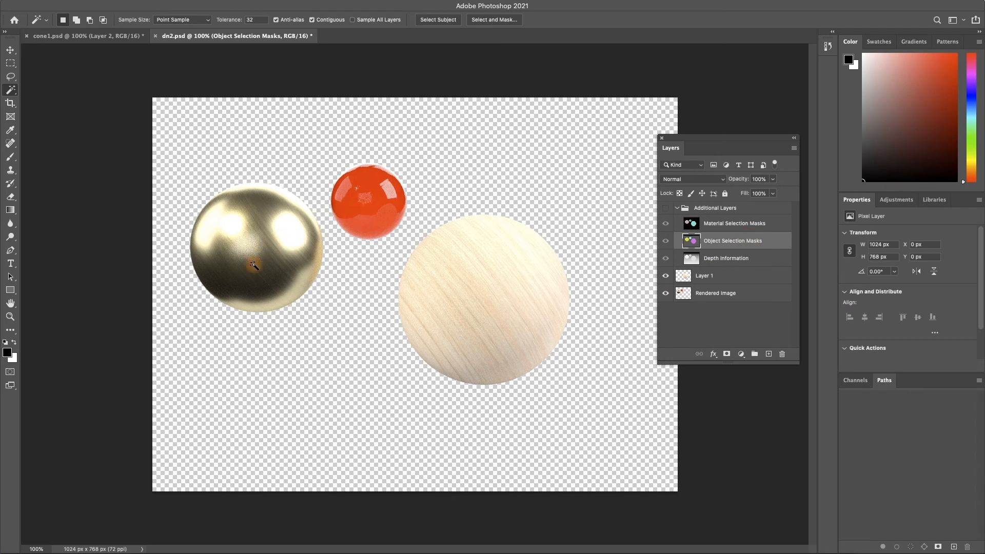
pyautogui.click(375, 209)
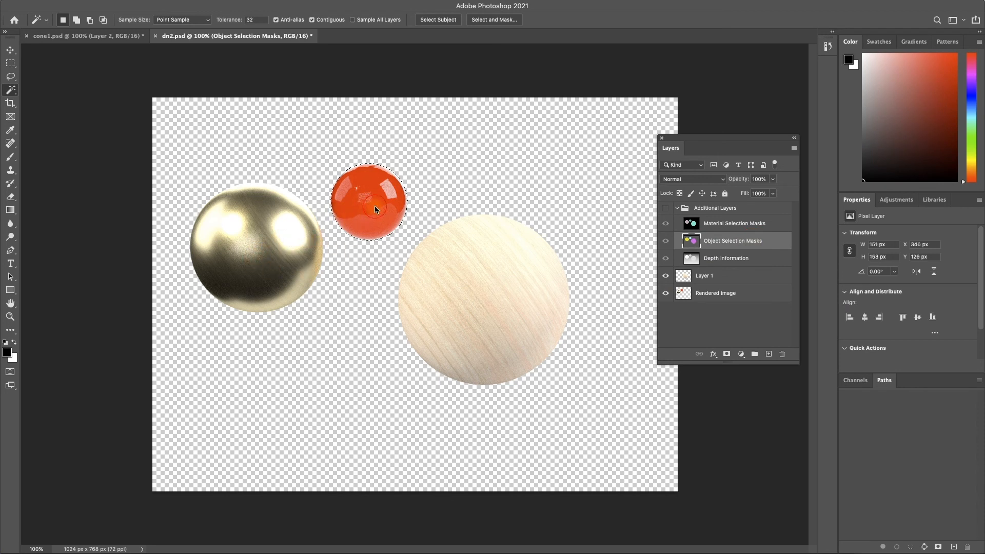
pyautogui.click(717, 298)
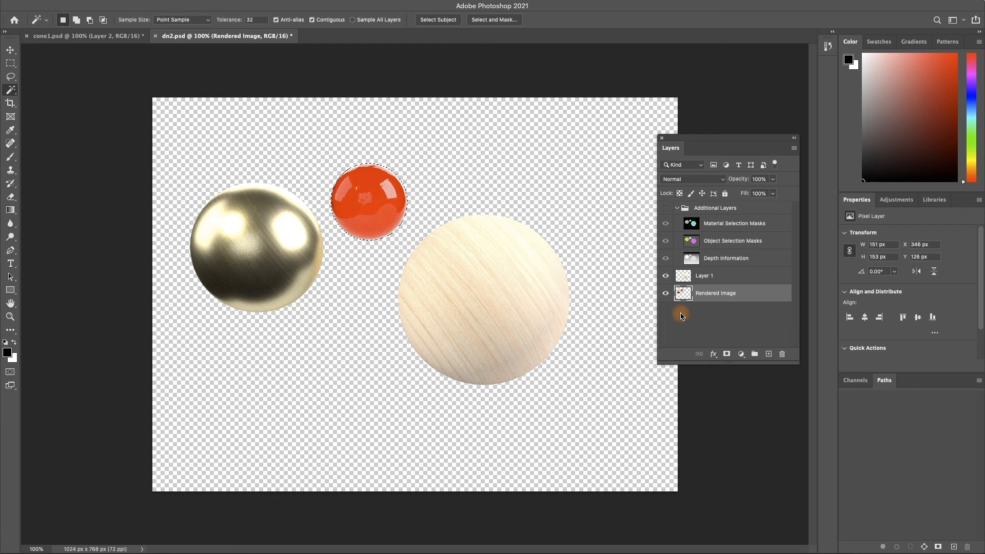
pyautogui.press('super+x')
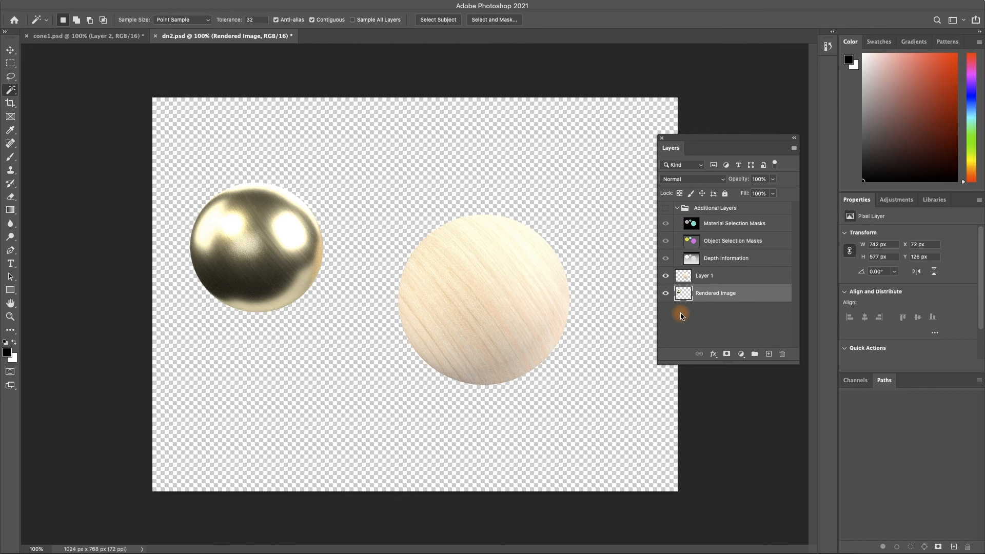
pyautogui.press('super+v')
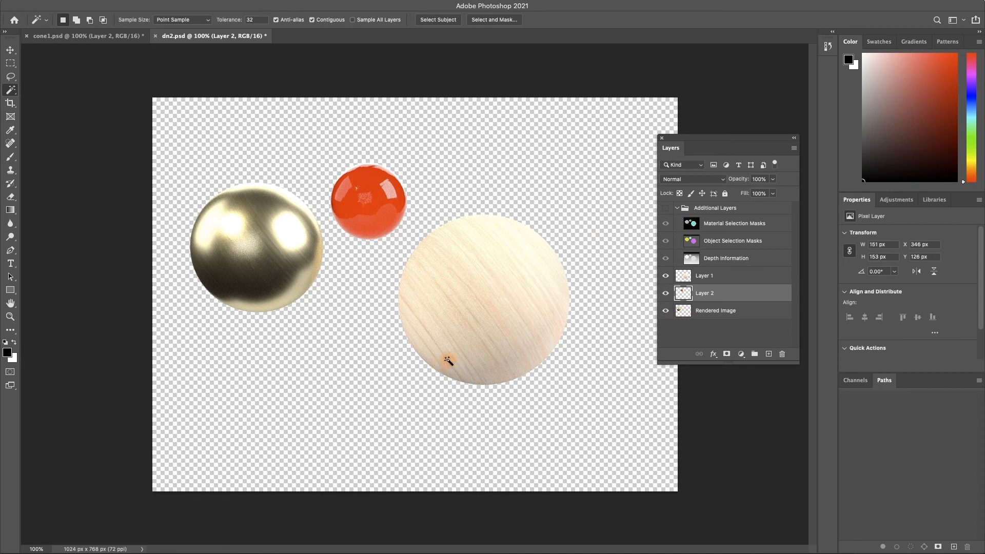
# Move the three separated spheres with the Move tool so that they overlap near the middle of the canvas.
pyautogui.press('v')
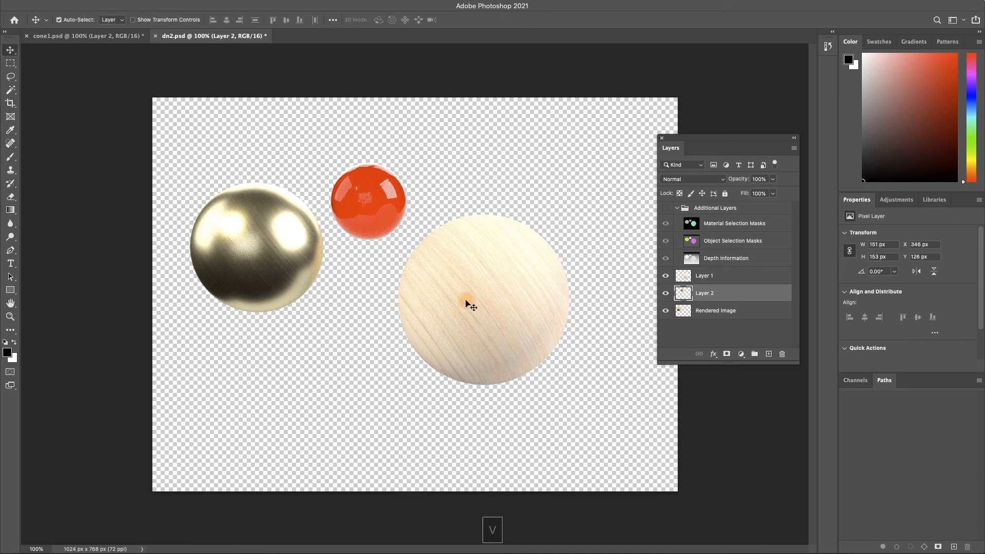
pyautogui.moveTo(468, 305); pyautogui.dragTo(499, 300)
pyautogui.moveTo(381, 210); pyautogui.dragTo(421, 273)
pyautogui.moveTo(217, 232); pyautogui.dragTo(308, 326)
pyautogui.moveTo(404, 264); pyautogui.dragTo(381, 288)
pyautogui.moveTo(455, 297); pyautogui.dragTo(417, 309)
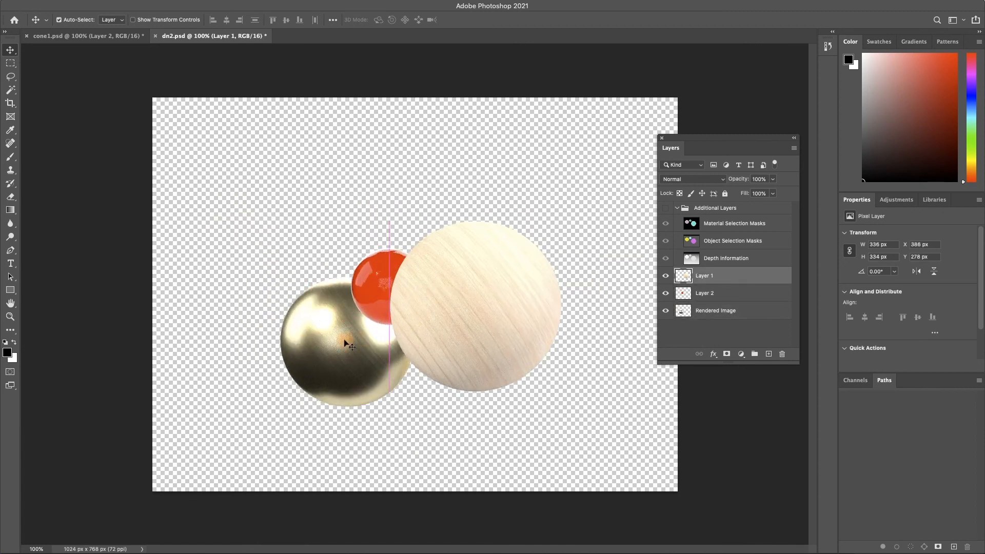
# Spread the spheres apart, with brass at the canvas's upper left, wood at the upper right and red below between them.
pyautogui.moveTo(345, 341); pyautogui.dragTo(311, 241)
pyautogui.moveTo(447, 294); pyautogui.dragTo(524, 215)
pyautogui.moveTo(396, 297); pyautogui.dragTo(406, 365)
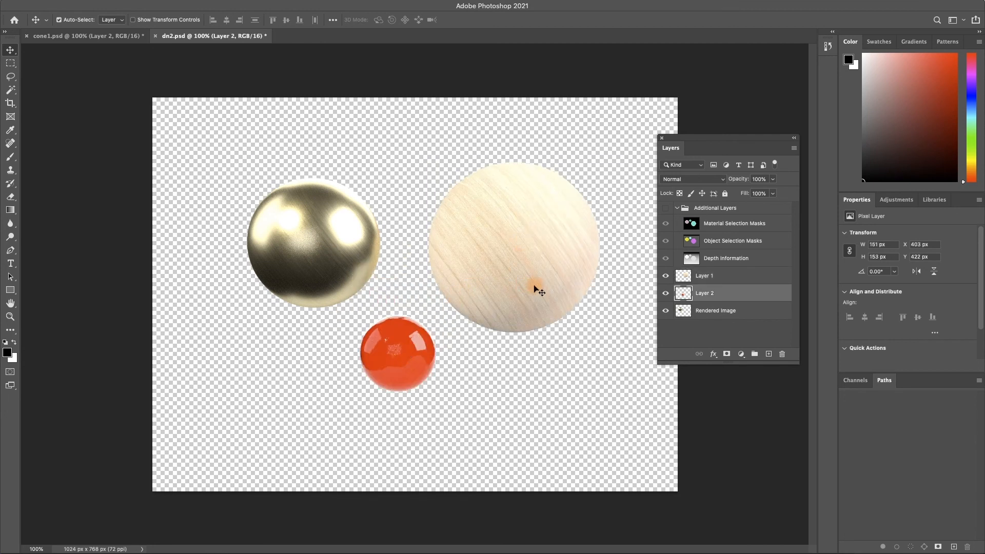